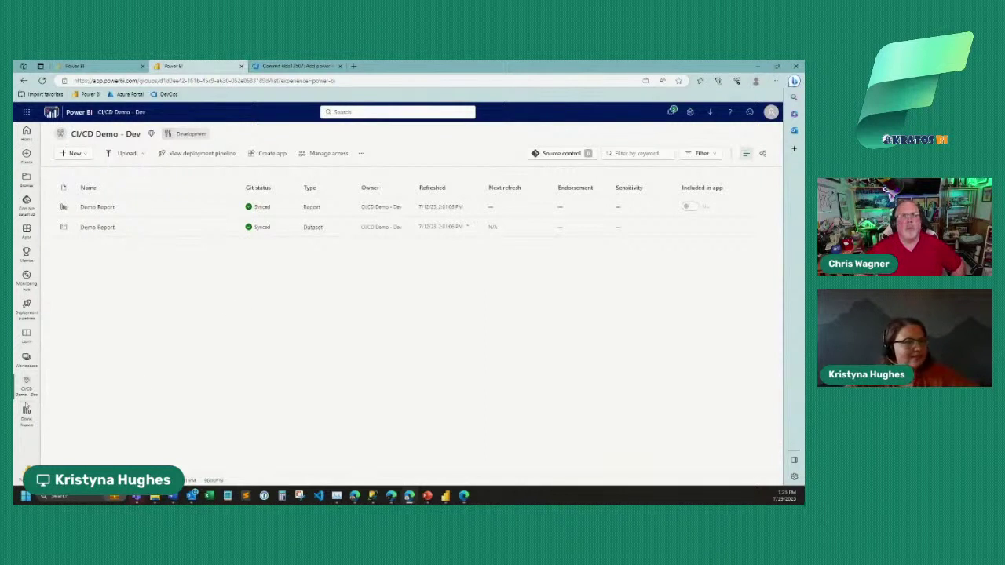
Open the Dragon's Den deployment pipeline and select the Demo Report dataset and report in the Development stage.
left_click(28, 310)
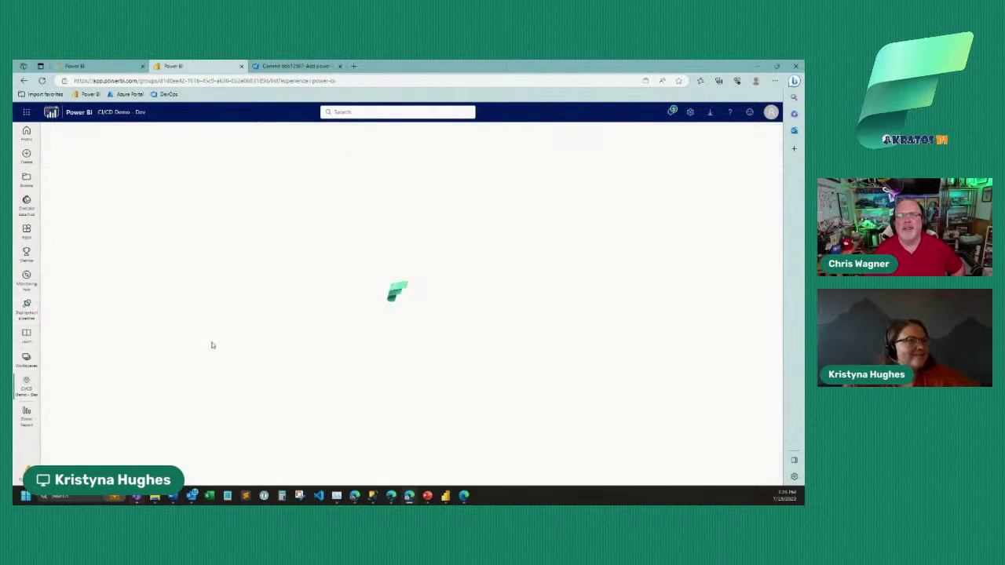
left_click(234, 257)
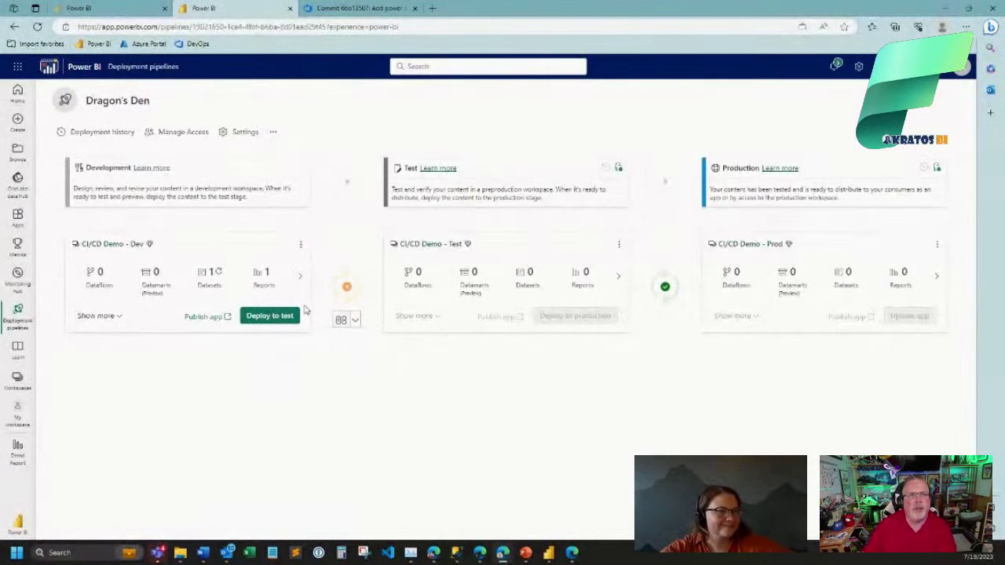
left_click(102, 322)
left_click(88, 344)
left_click(88, 367)
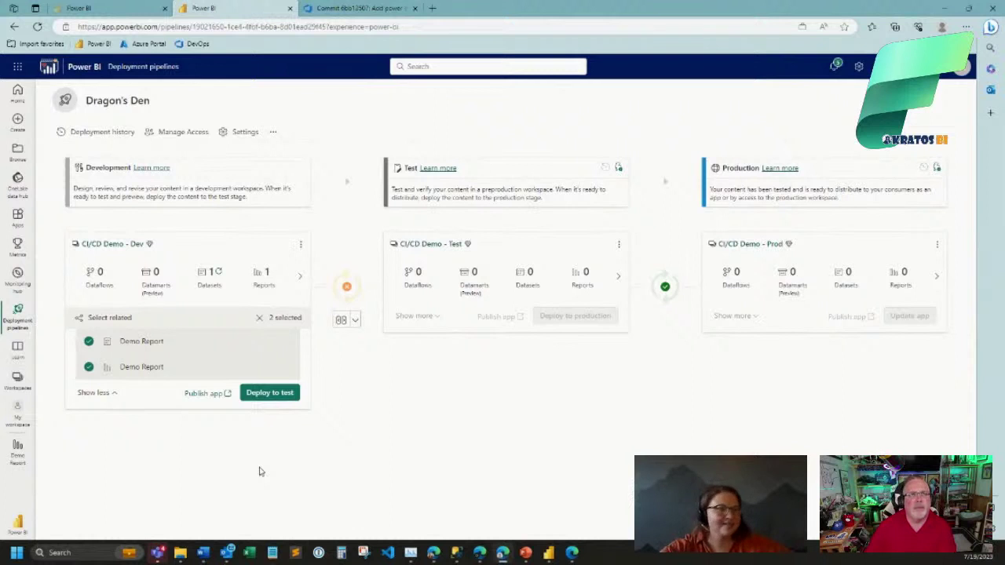
Deploy the selected items from Development to Test with a note naming the peer reviewer and stating "approved for testing".
left_click(286, 395)
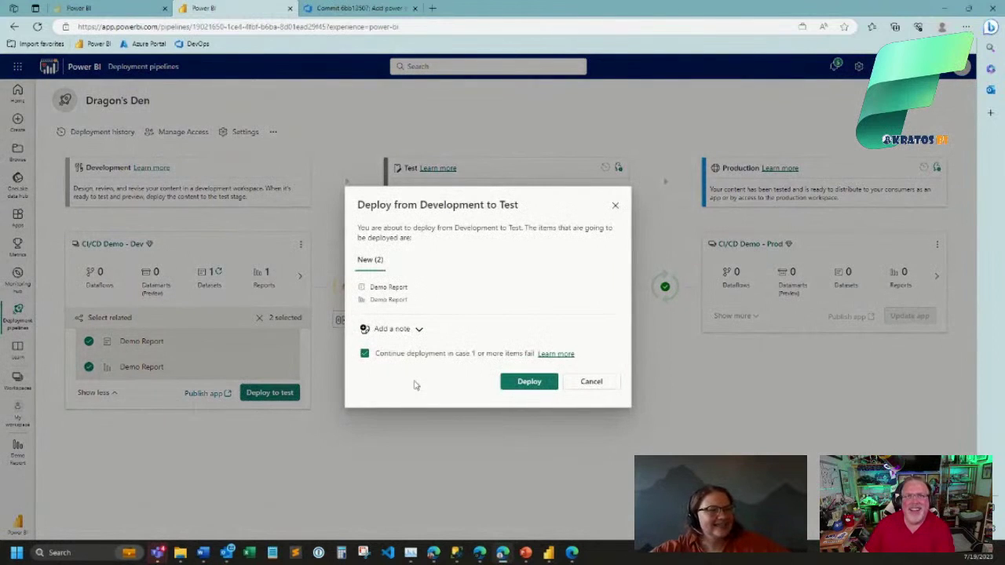
left_click(392, 331)
left_click(401, 335)
type("Peel reviewed by Kris")
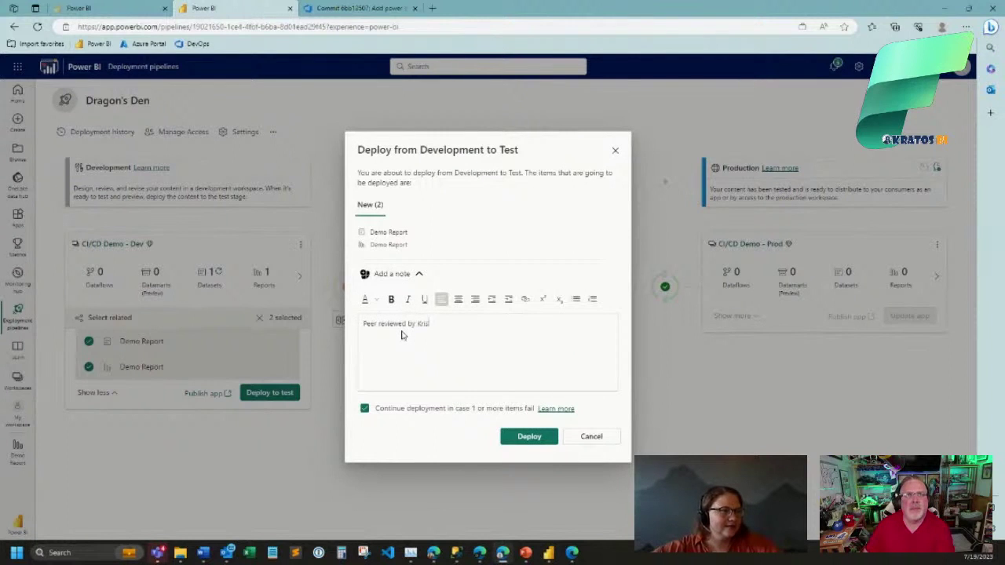
type(" - approved for testing.")
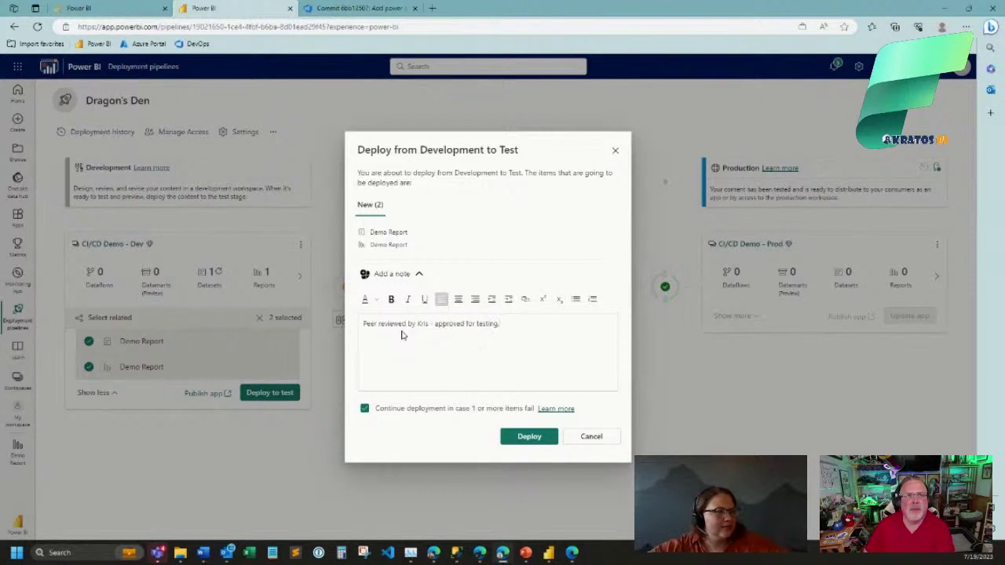
left_click(529, 437)
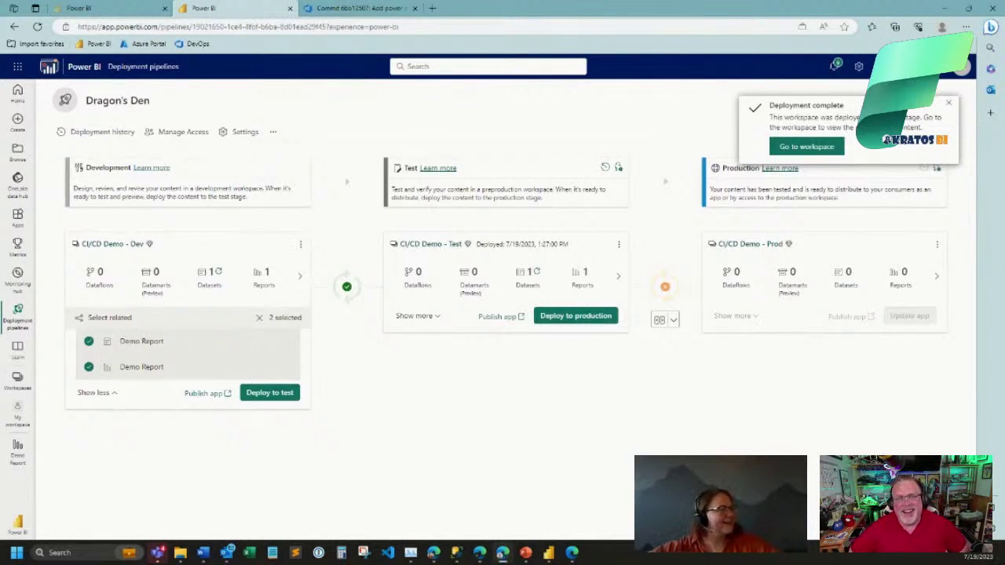
left_click(949, 103)
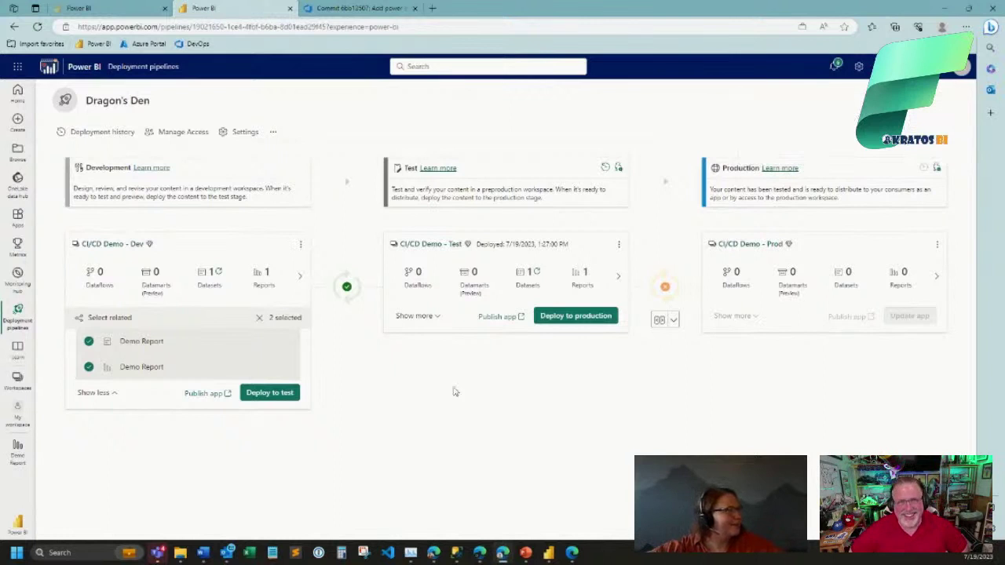
Examine the Test stage's deployed items, item counts by type and available workspace options.
left_click(430, 317)
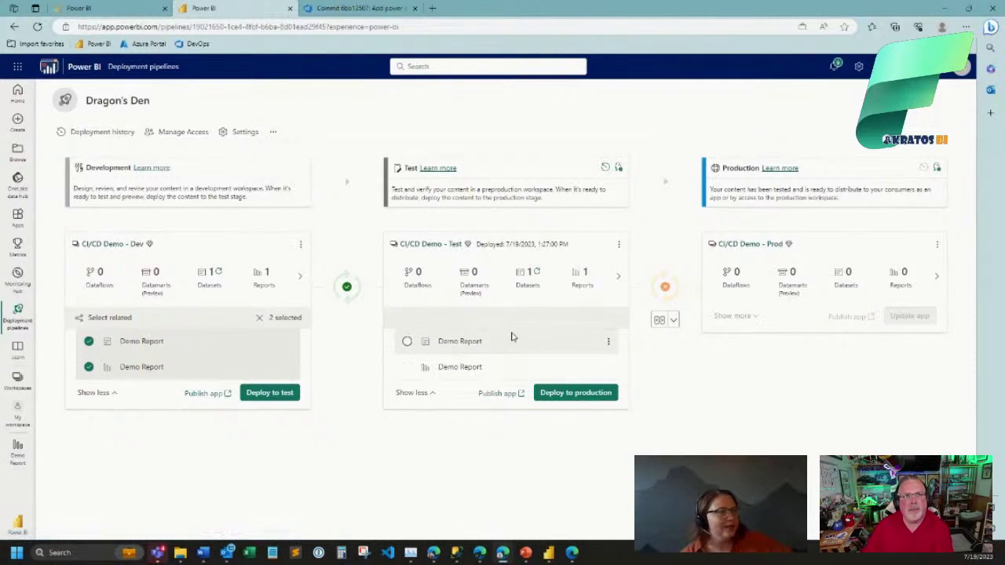
double_click(418, 272)
double_click(475, 272)
left_click(555, 305)
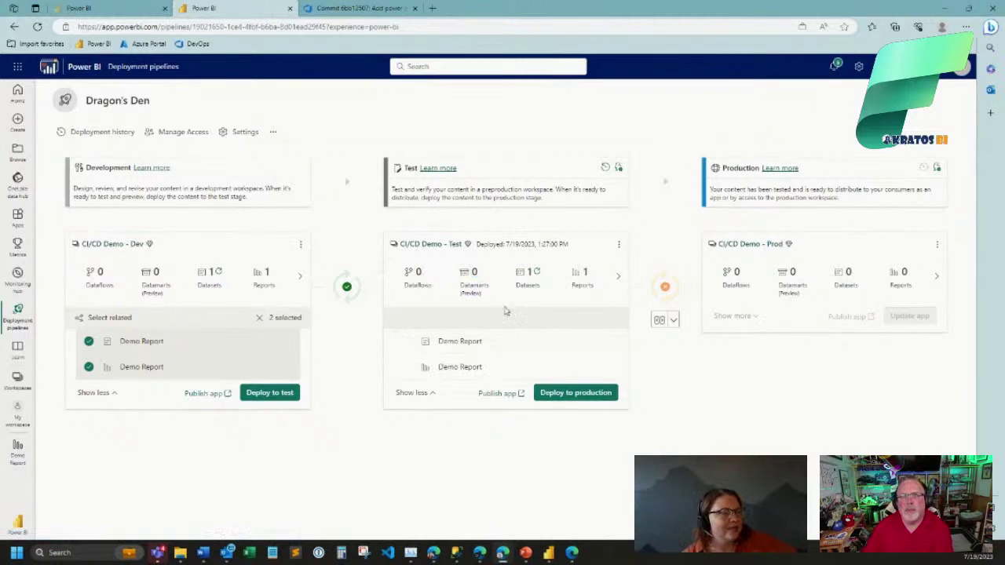
double_click(420, 274)
left_click(497, 277)
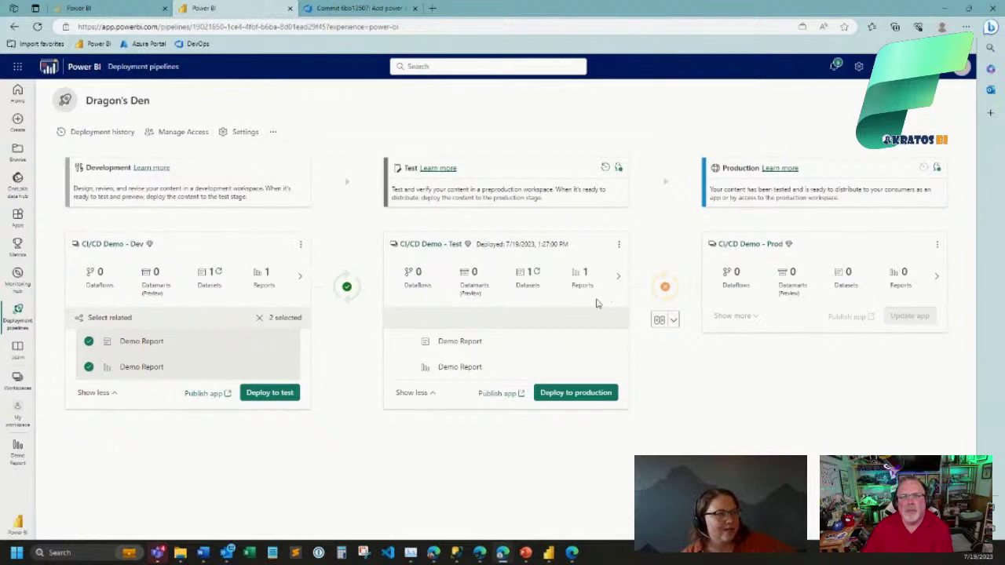
left_click(619, 277)
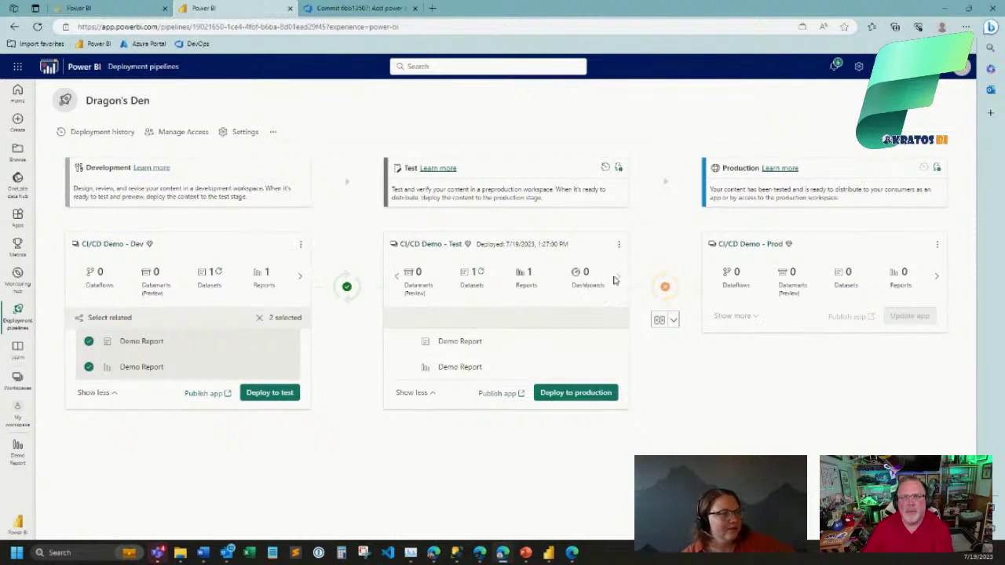
left_click(396, 276)
left_click(619, 278)
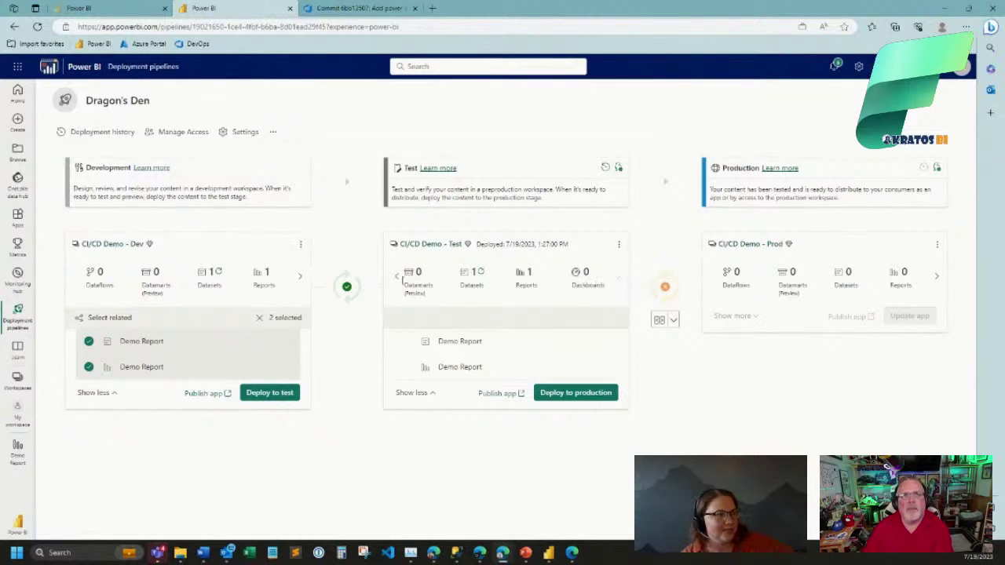
left_click(398, 280)
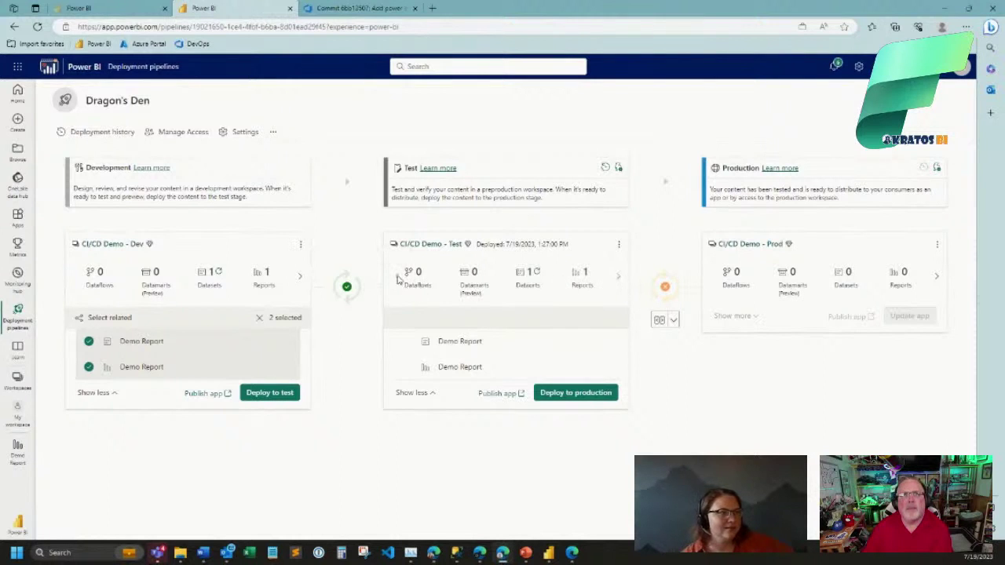
left_click(619, 277)
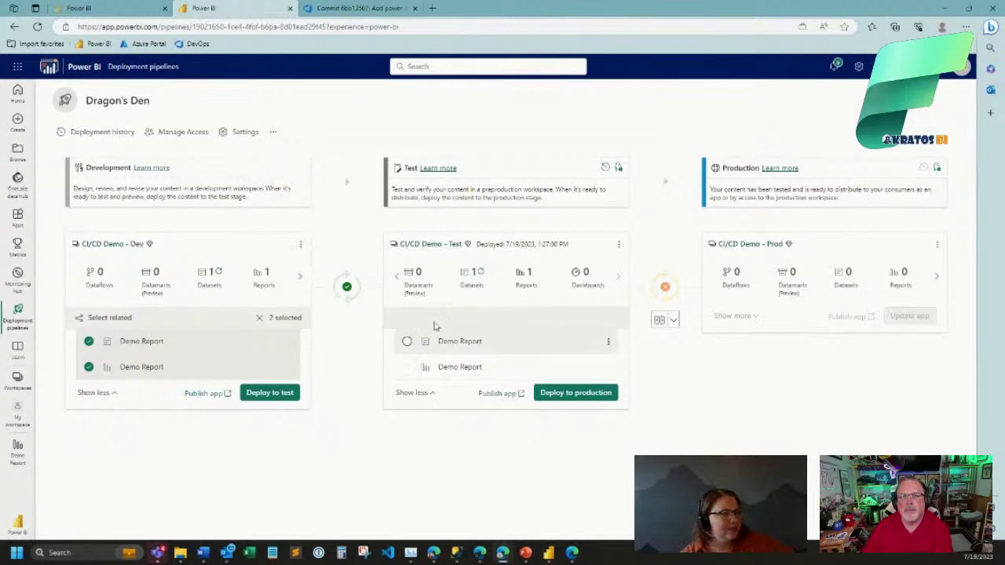
left_click(619, 245)
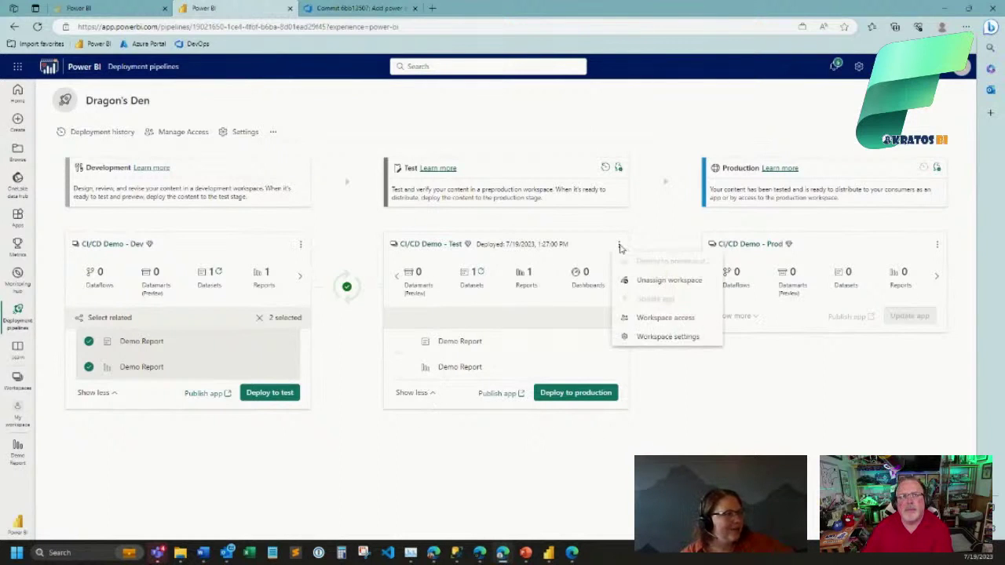
left_click(667, 399)
Open the CI/CD Demo - Test workspace, check how the deployed Demo Report renders, and return to the workspace contents.
left_click(450, 246)
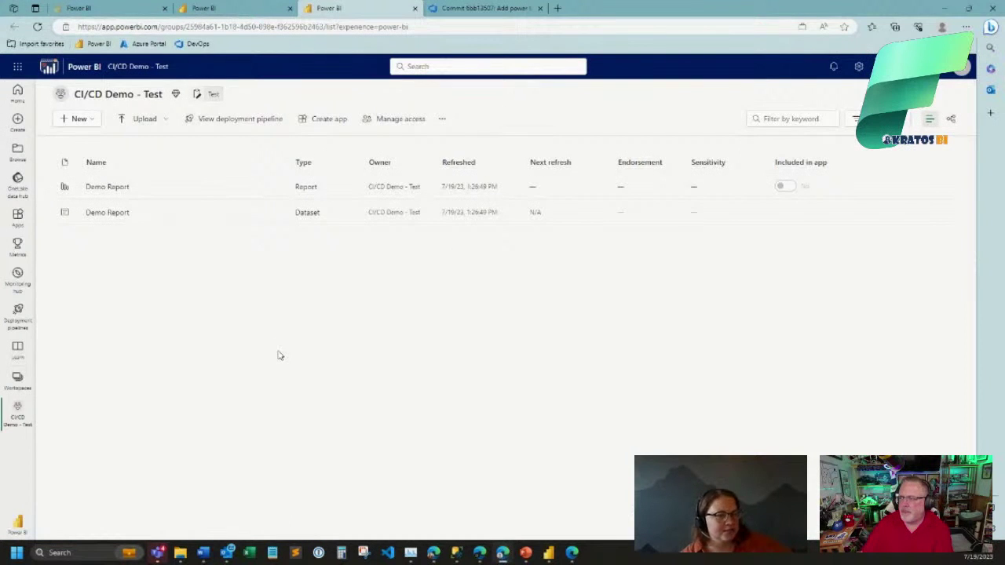
left_click(103, 186)
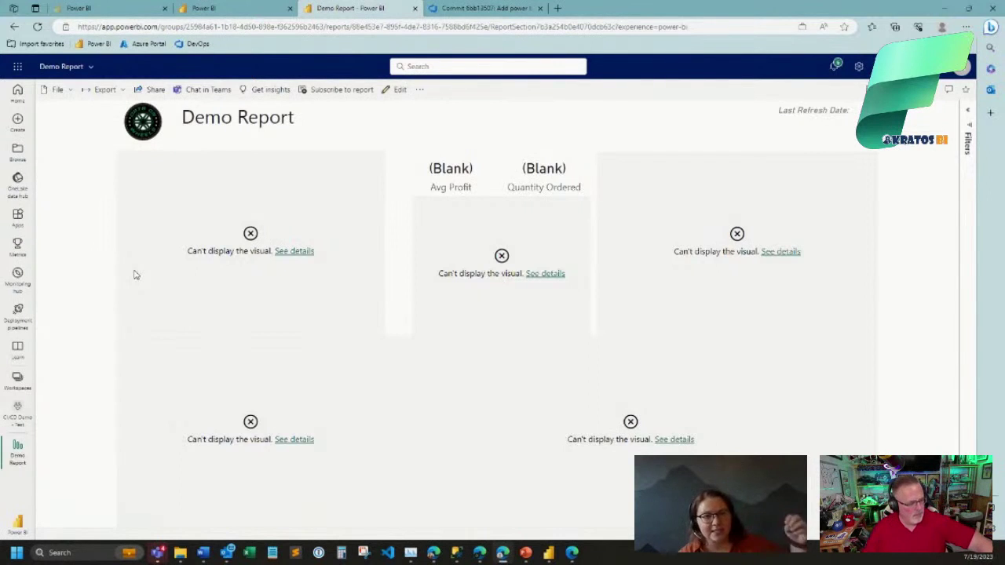
key("ctrl+shift+Tab")
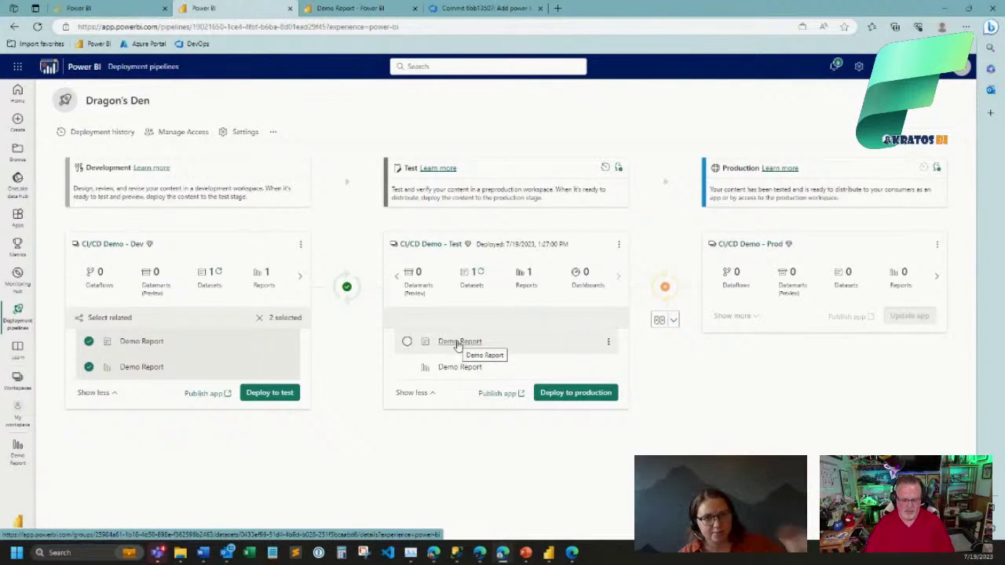
left_click(366, 9)
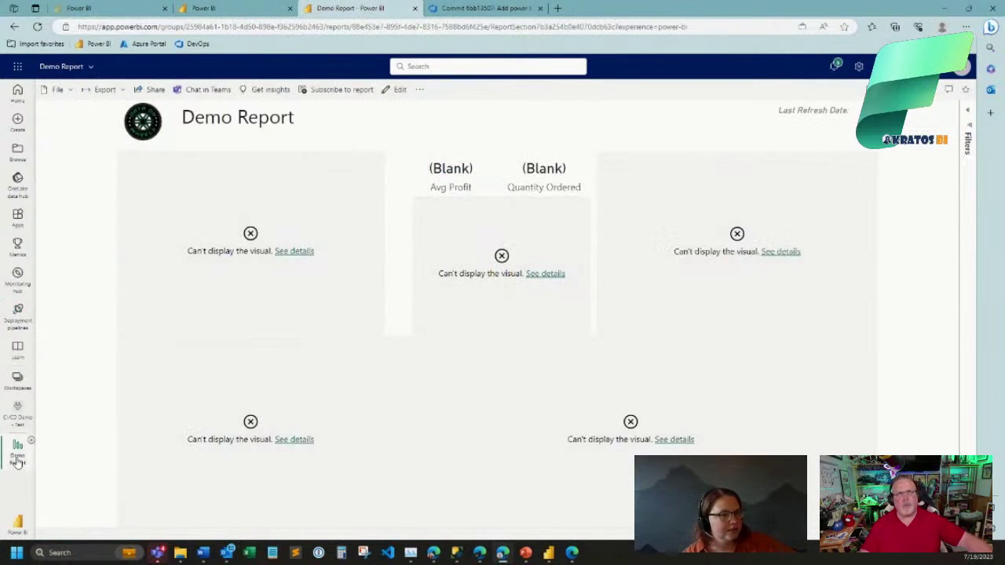
left_click(17, 414)
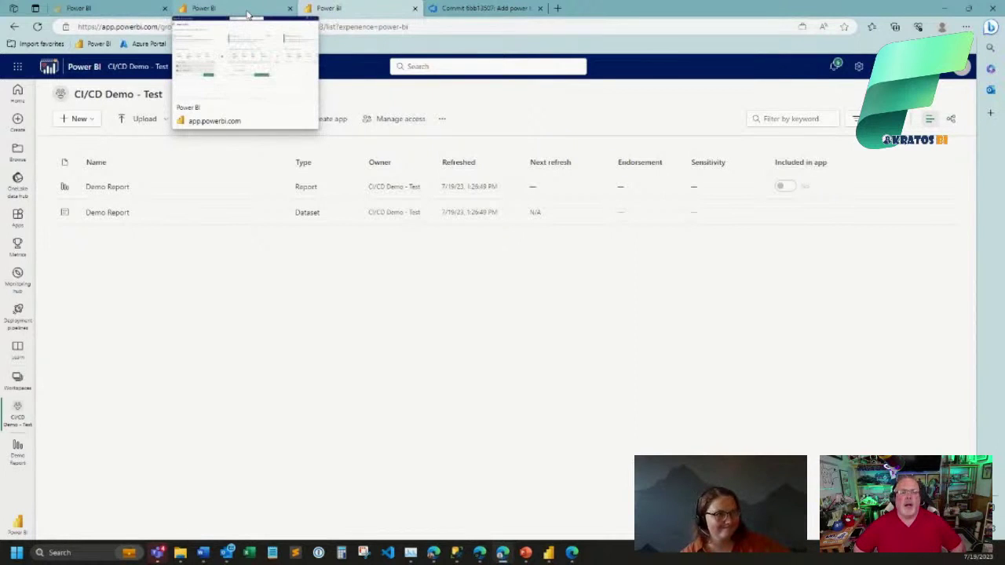
Review the Dragon's Den pipeline's deployment history for all stages, including the Test deployment's items, note and deployment ID.
left_click(247, 14)
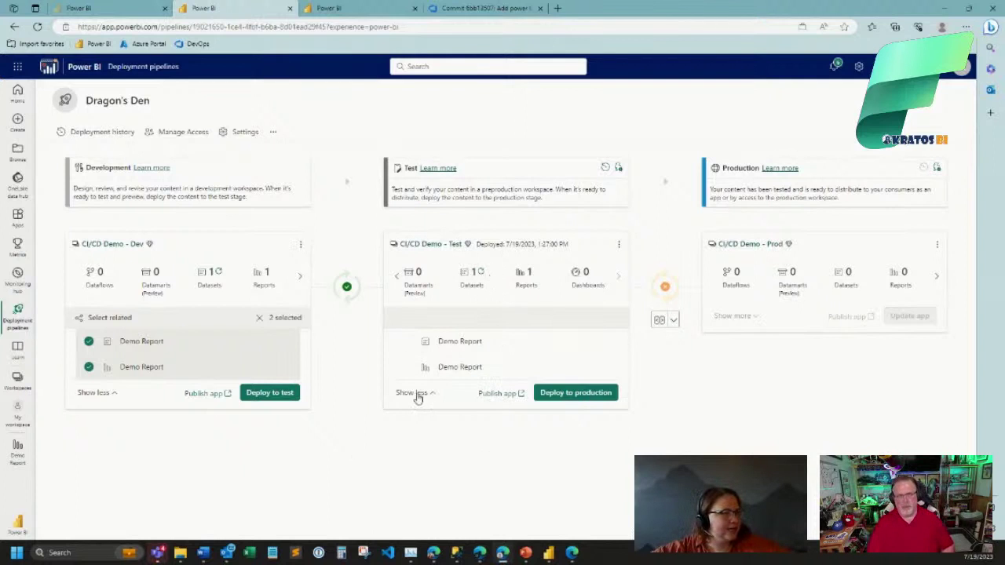
left_click_drag(404, 367, 407, 404)
left_click(475, 425)
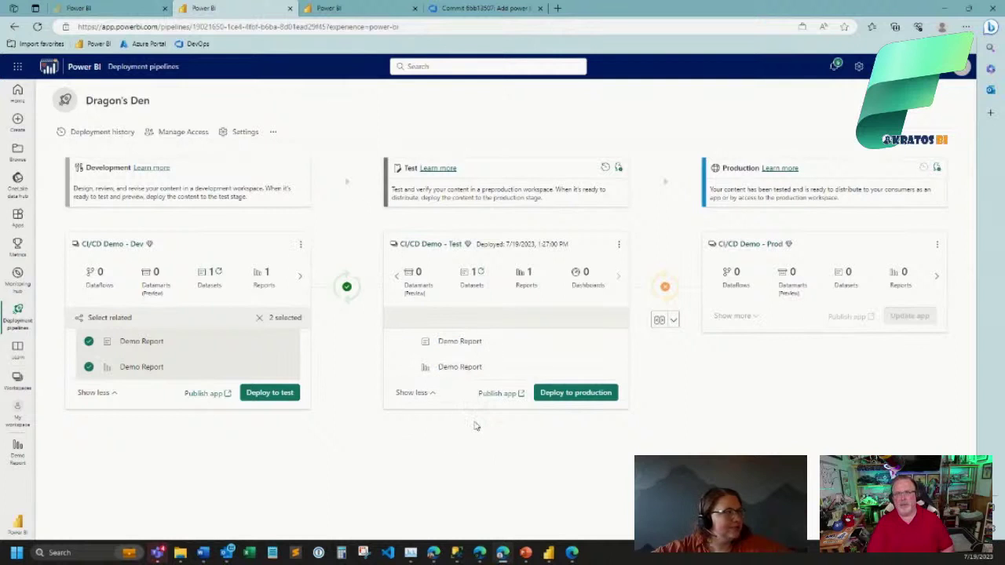
left_click(606, 168)
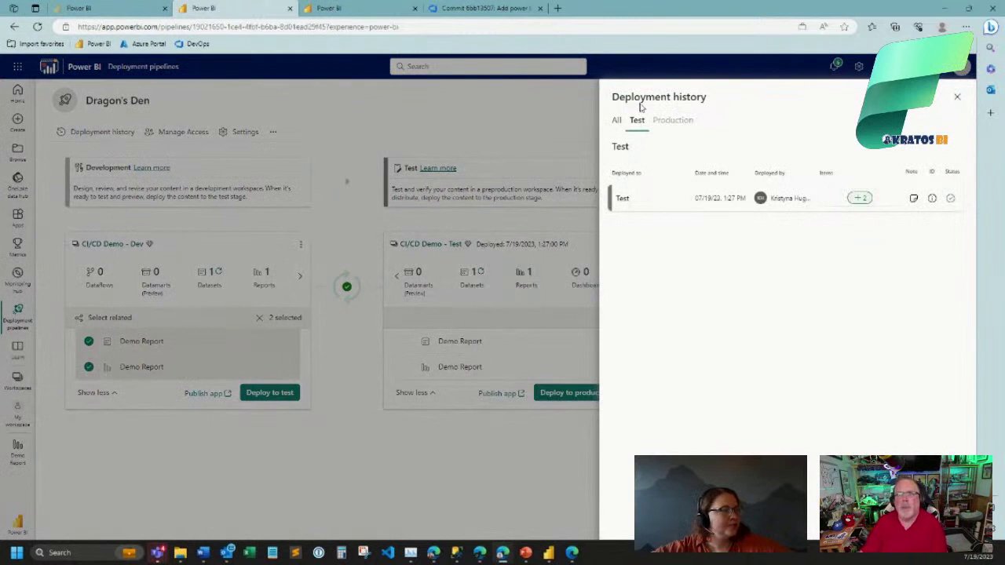
left_click(617, 122)
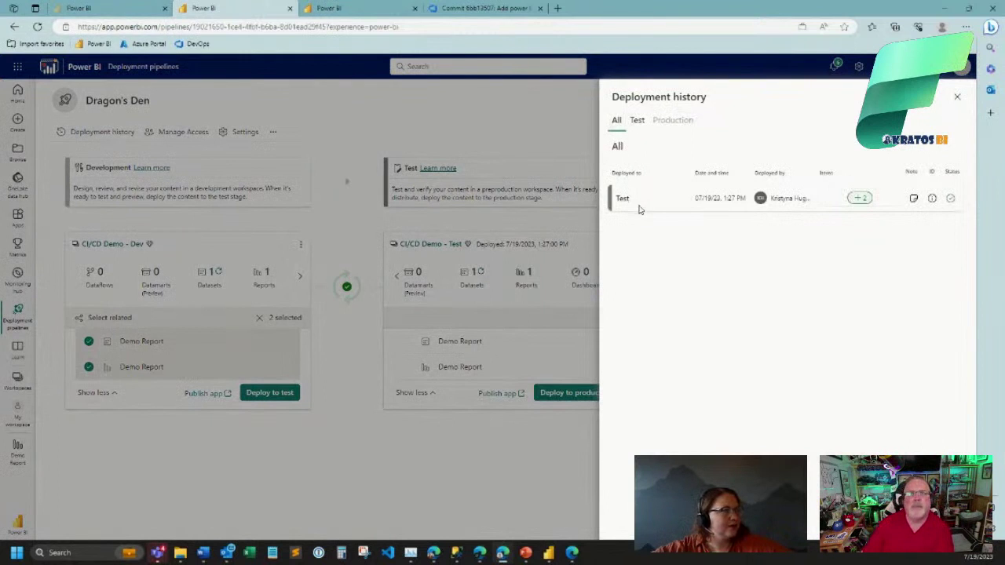
left_click(860, 200)
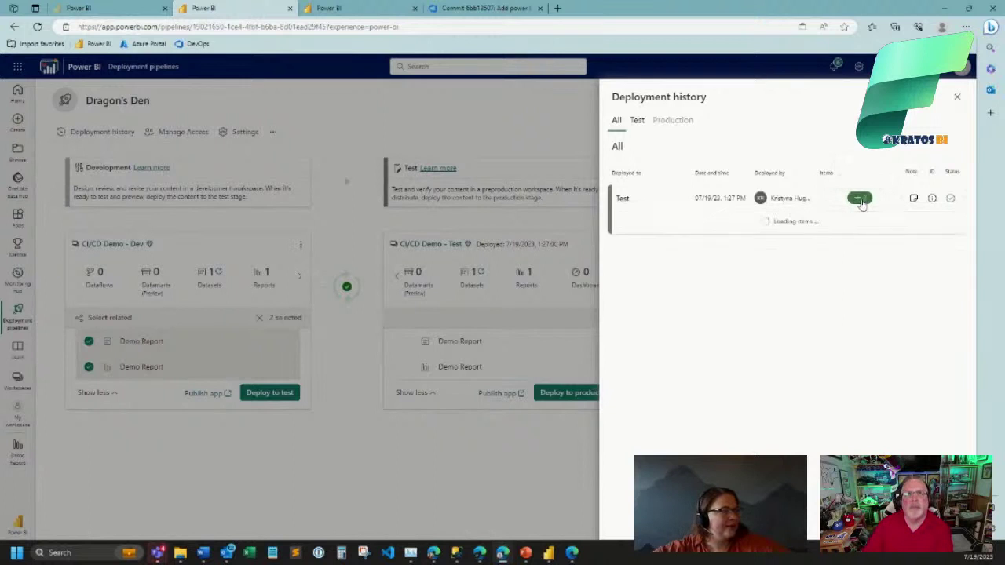
left_click(912, 200)
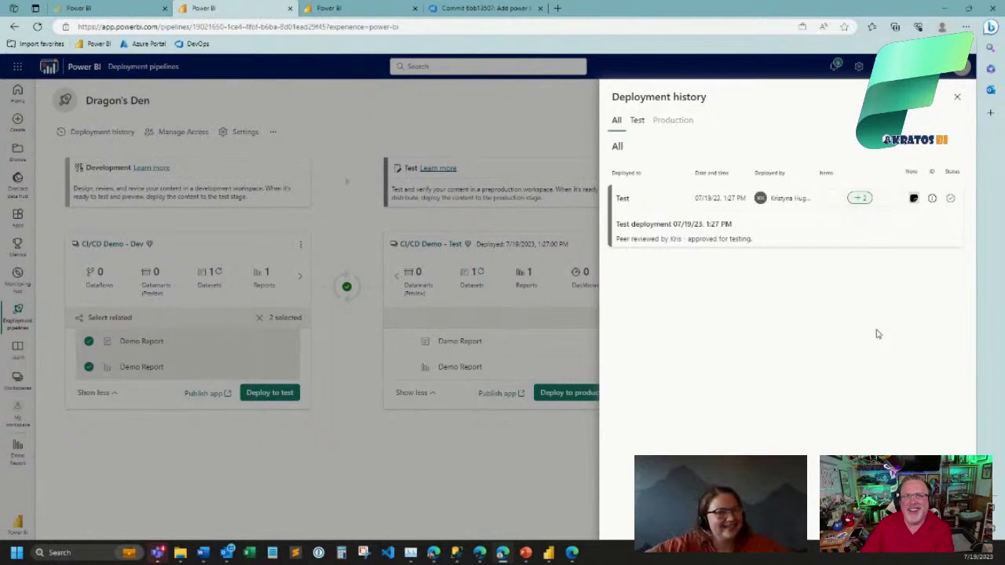
left_click(931, 201)
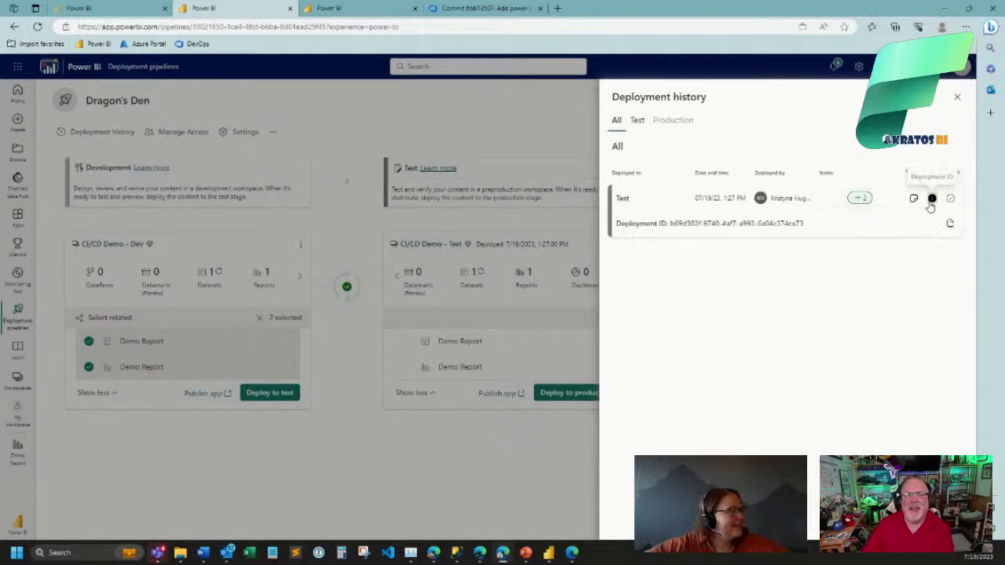
left_click(914, 199)
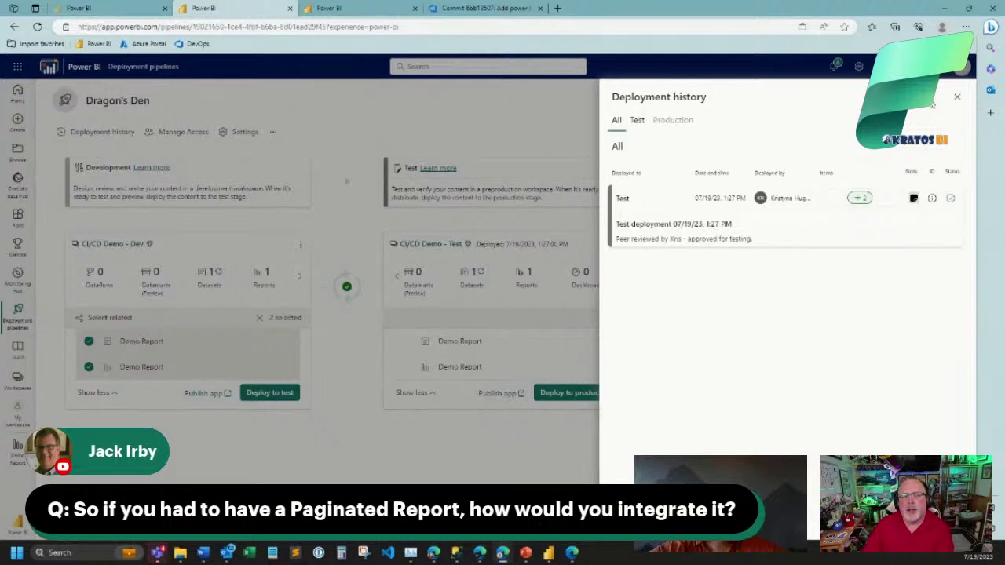
left_click(957, 97)
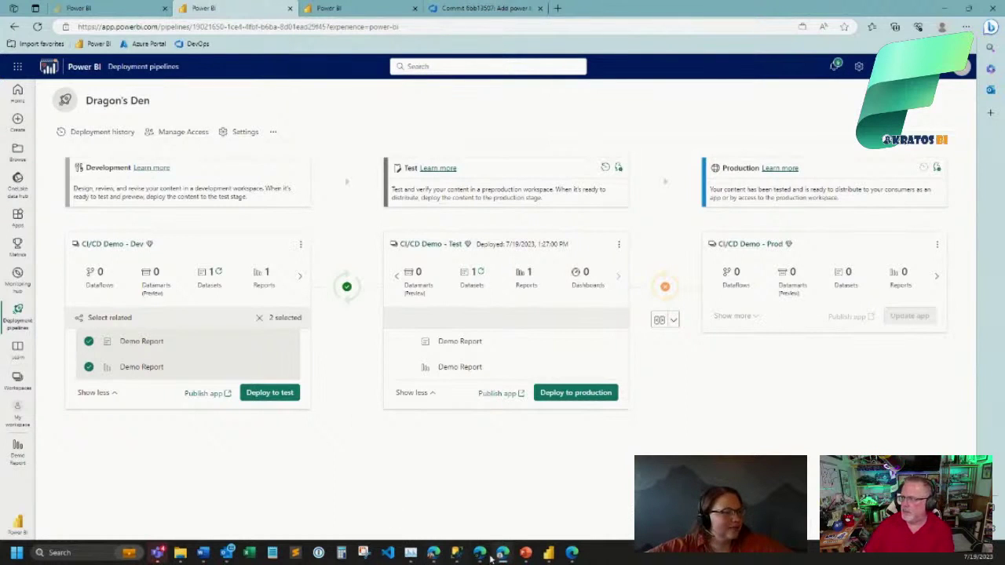
Switch to Demo Report in Power BI Desktop and check the Dragon_Den repository's branch under source control in Visual Studio Code.
left_click(548, 553)
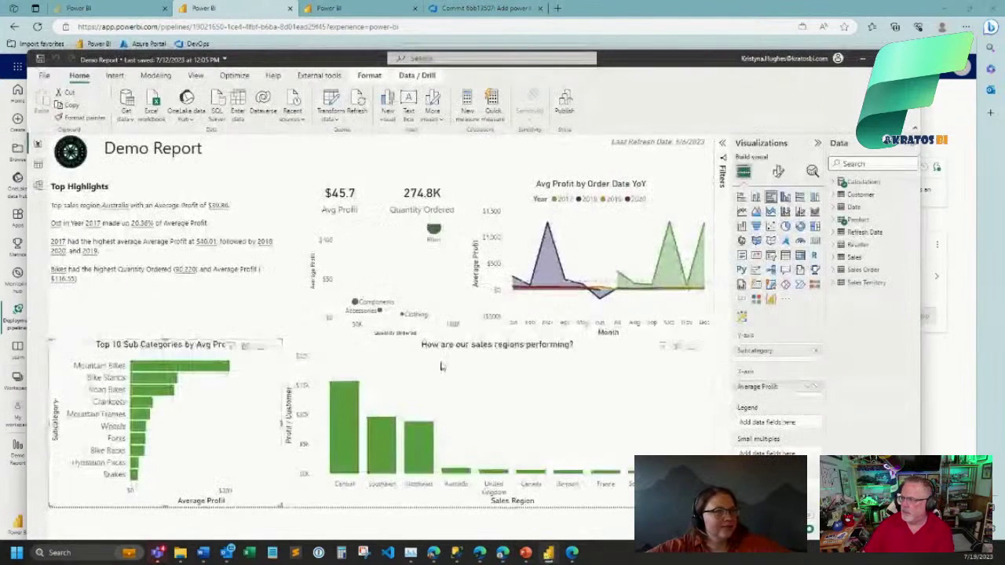
left_click(885, 59)
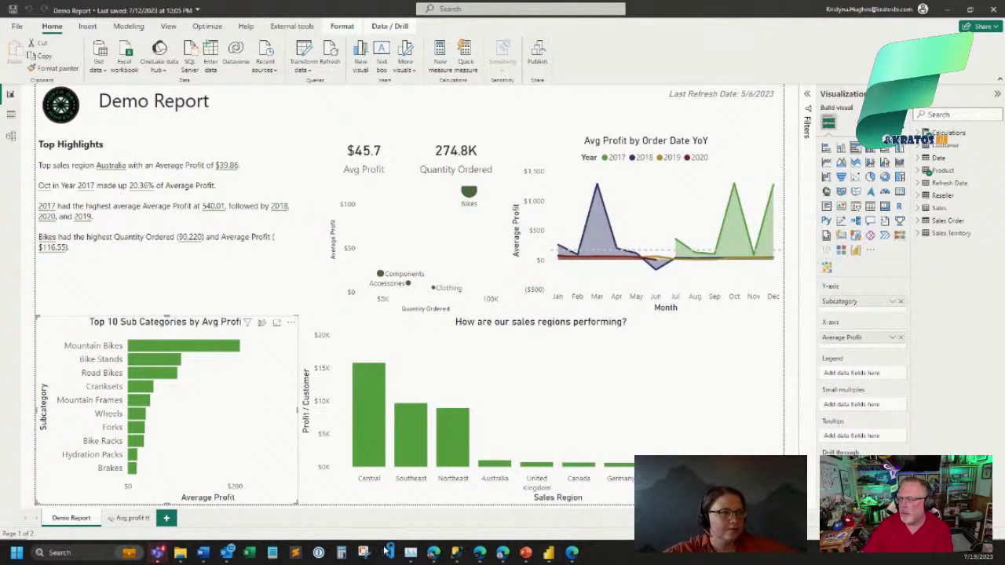
left_click(455, 554)
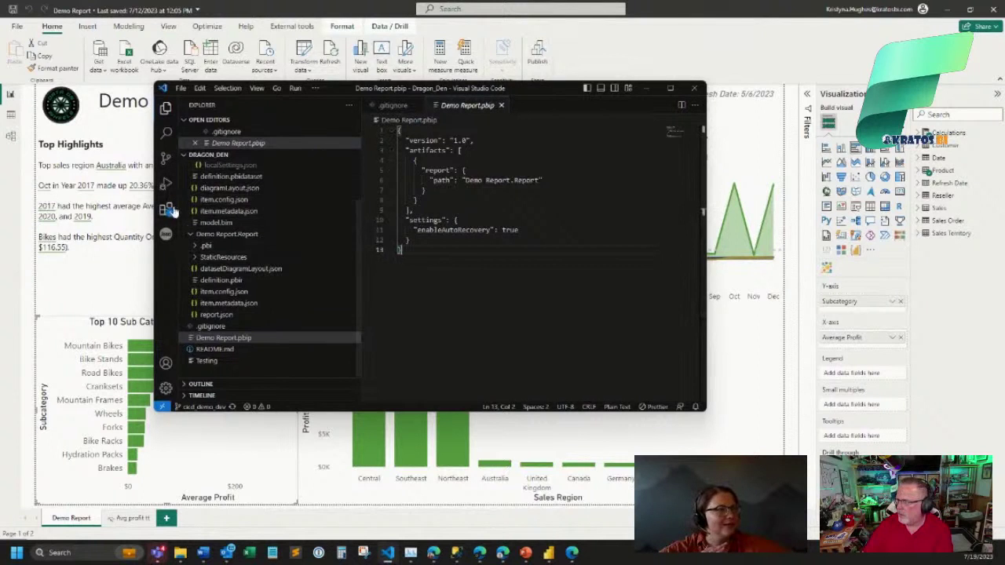
left_click(165, 160)
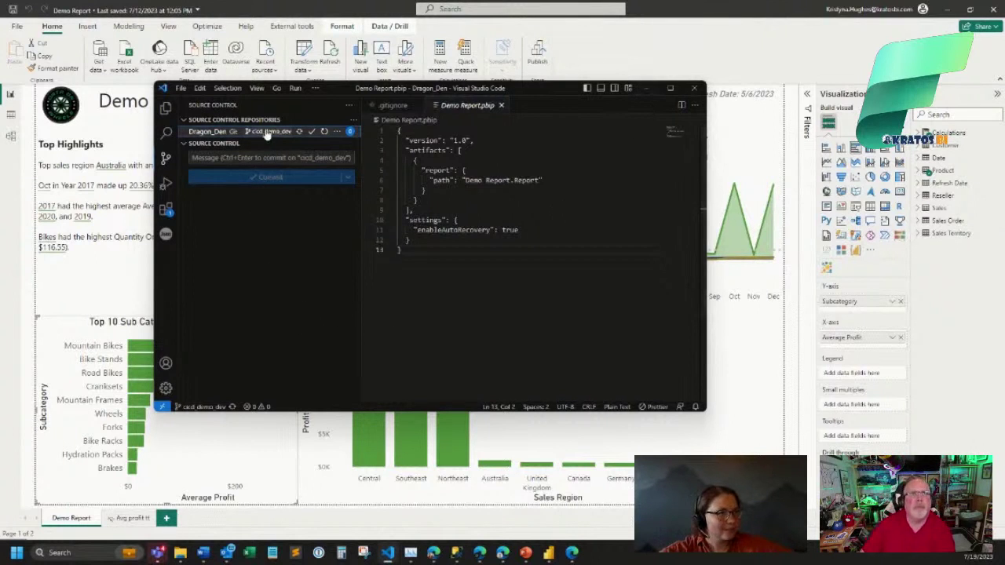
left_click(995, 11)
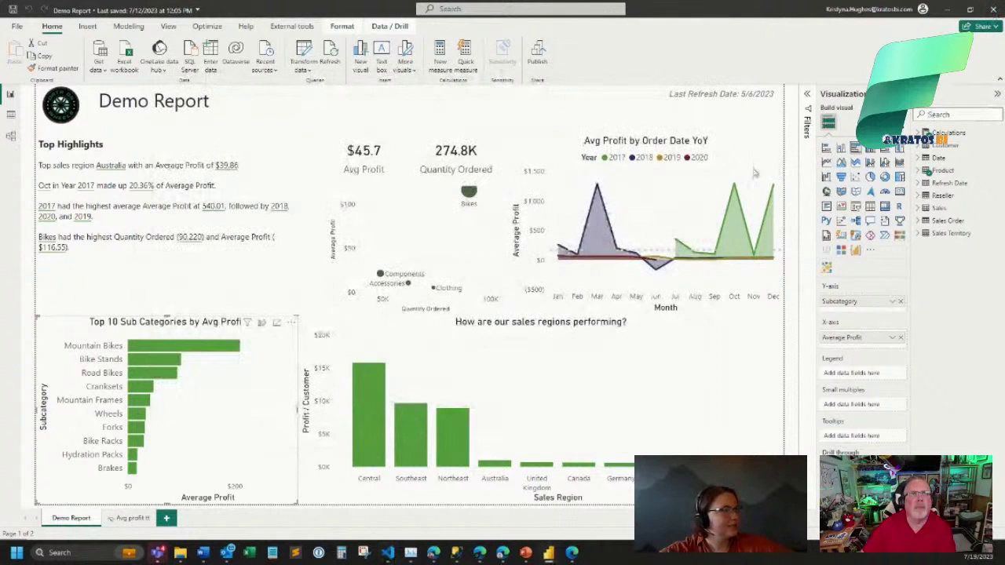
Close the open Demo Report in Power BI Desktop and look through the Dragon_Den repository's source control options in Visual Studio Code.
left_click(499, 293)
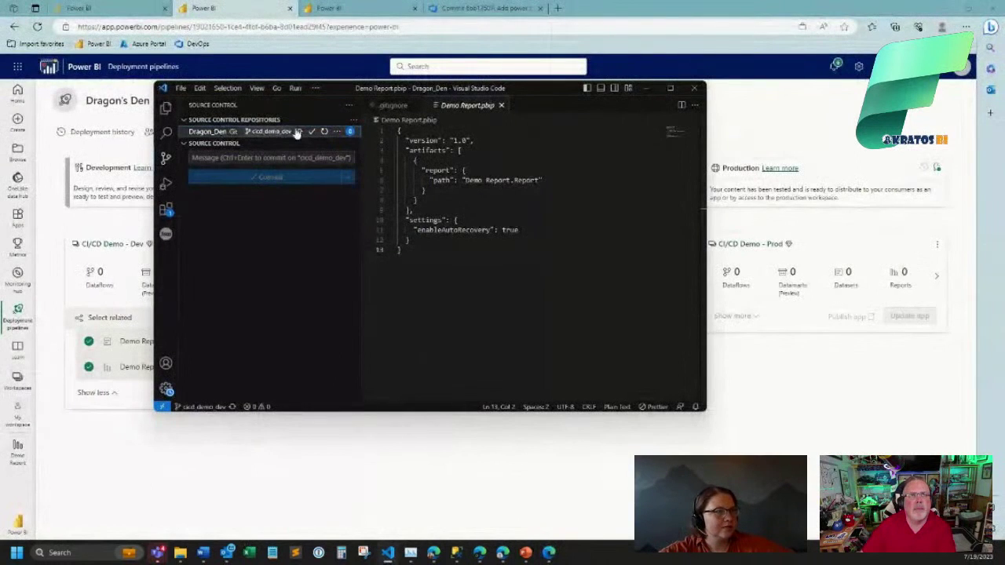
left_click(336, 132)
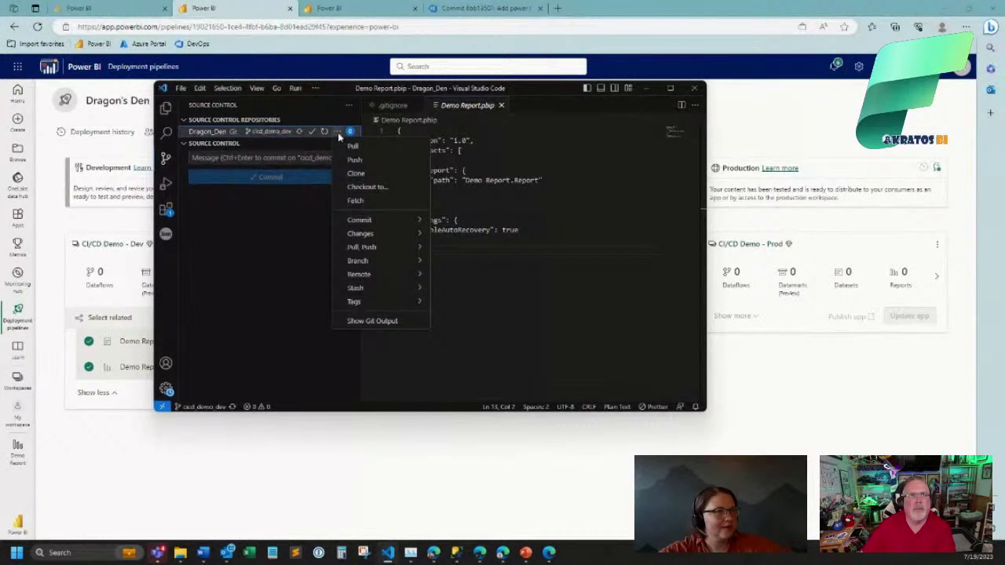
left_click(290, 247)
left_click(352, 122)
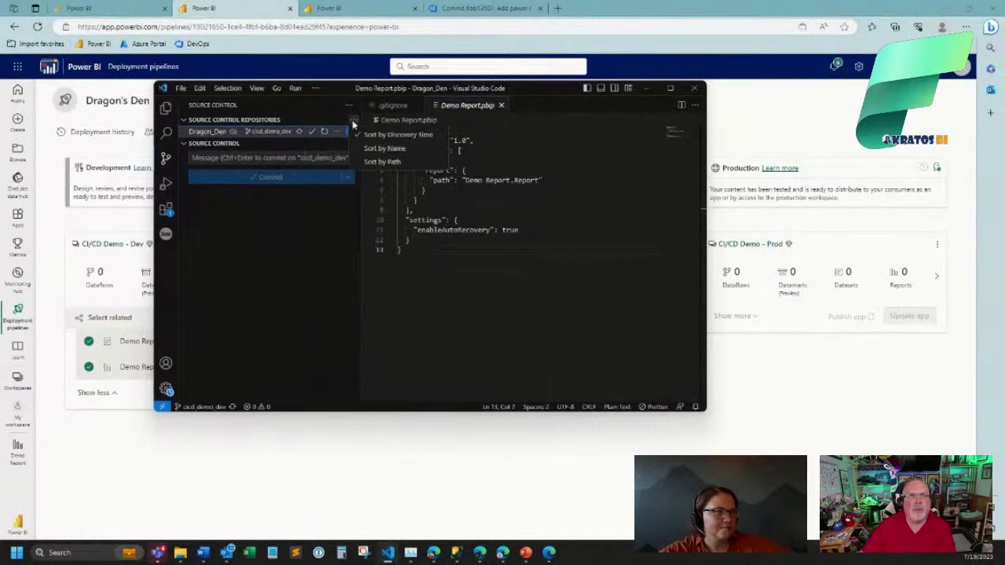
left_click(347, 107)
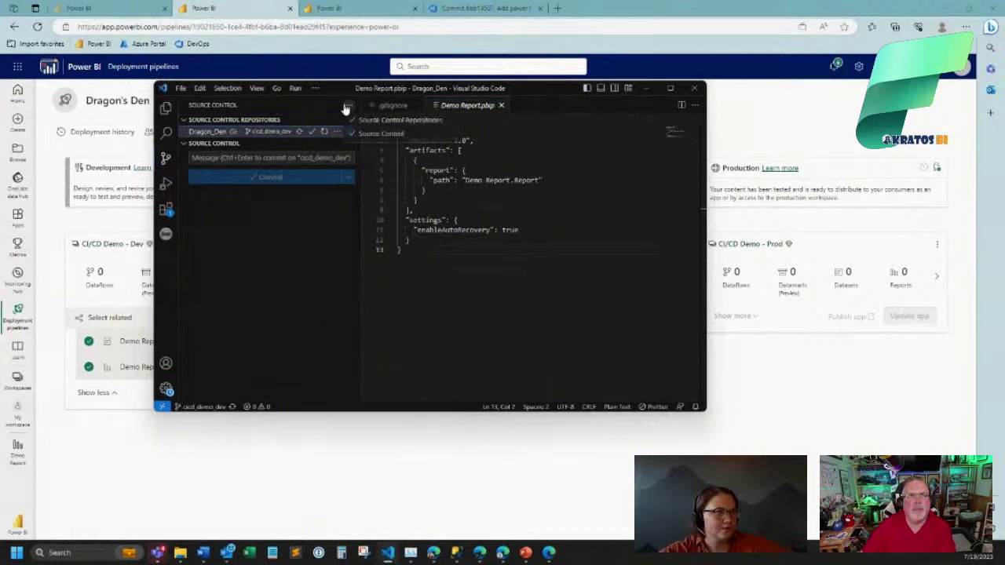
Reveal the Demo Report.Dataset folder of the Dragon_Den project in File Explorer and open Demo Report.pbip in Power BI Desktop.
left_click(165, 111)
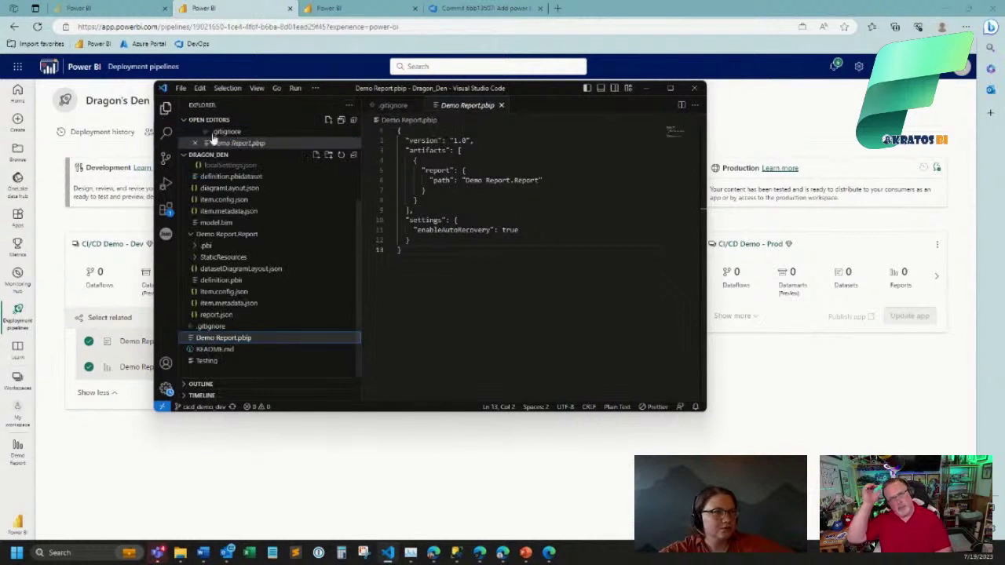
scroll(228, 212, "up", 3)
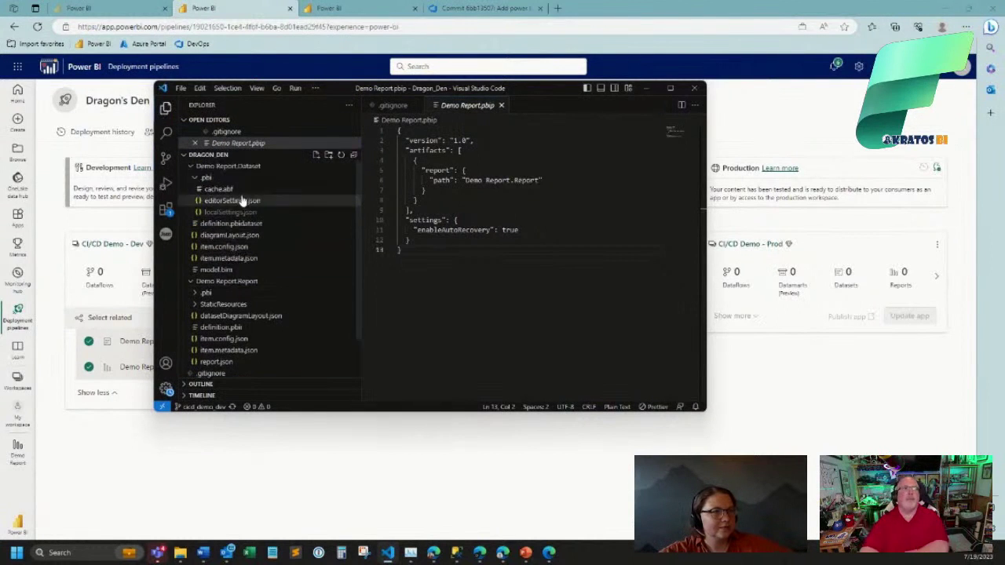
right_click(258, 167)
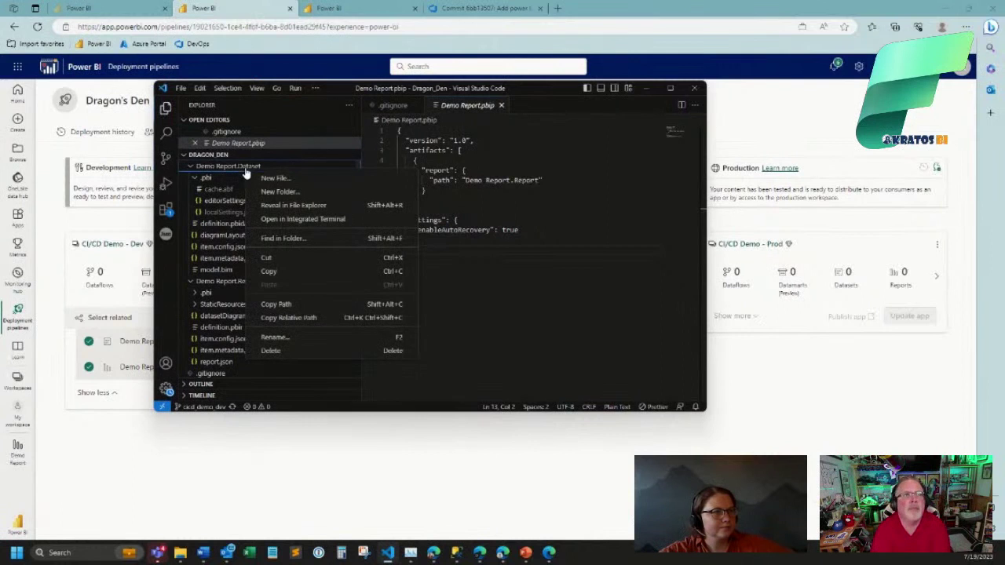
left_click(294, 205)
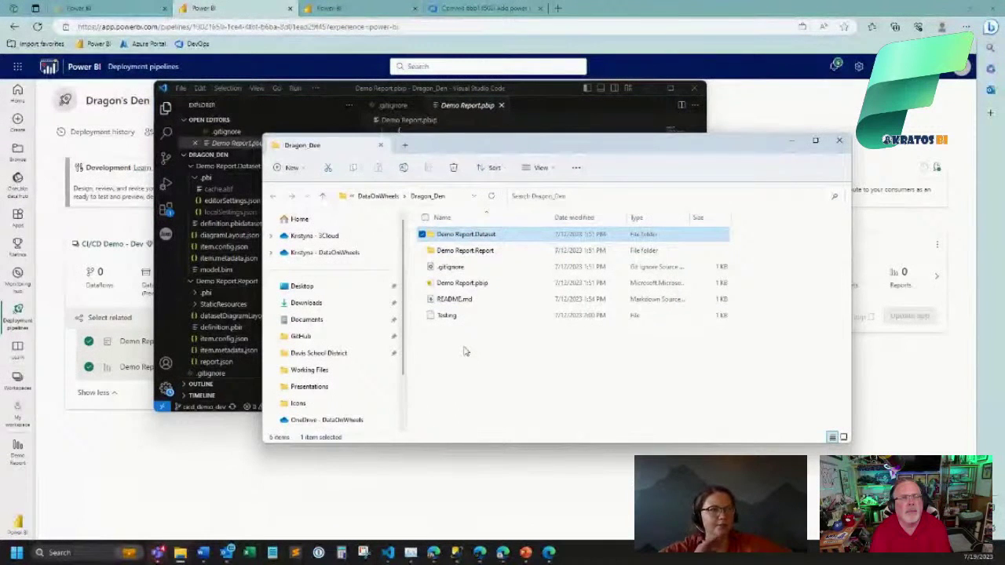
left_click(464, 351)
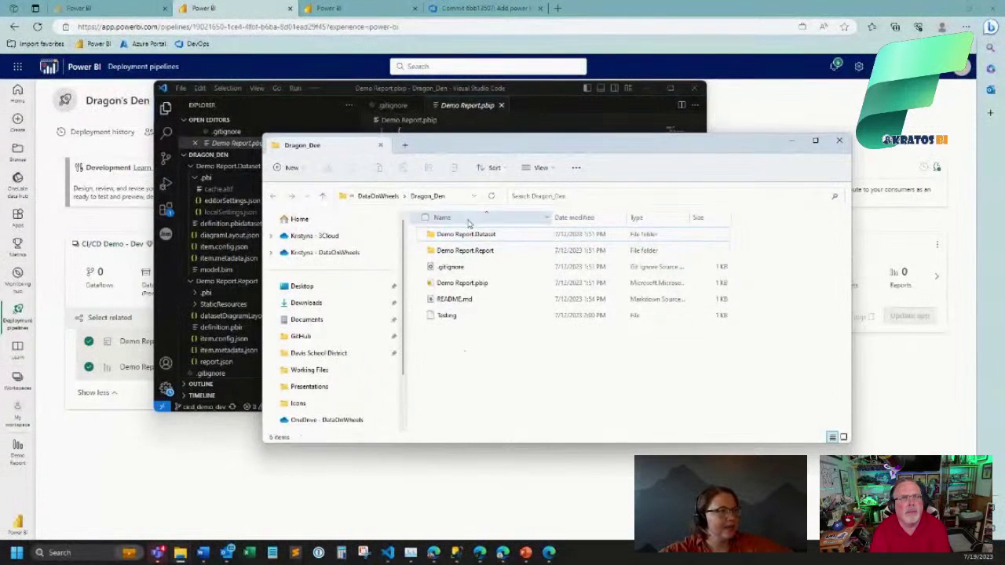
double_click(465, 285)
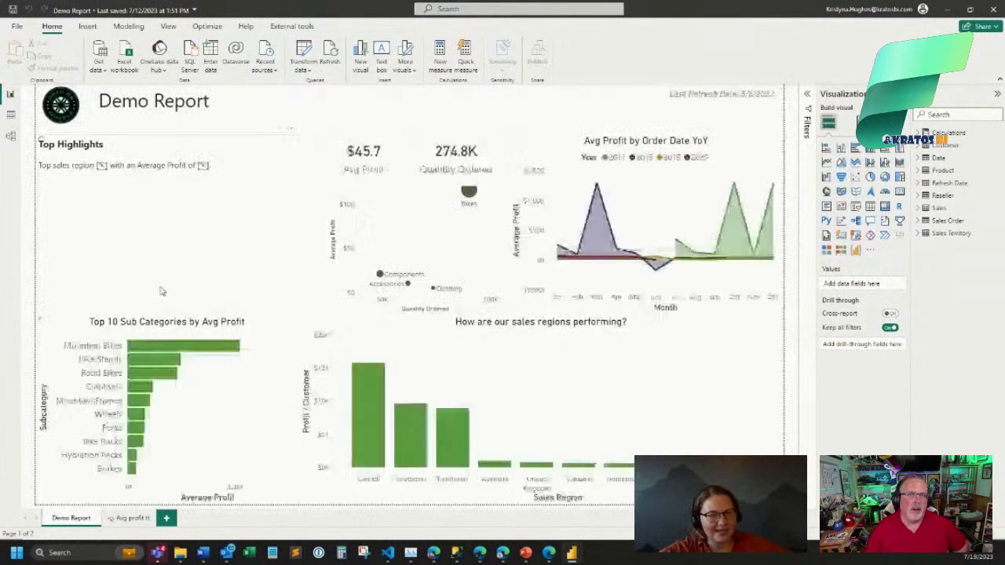
Add the Group field from Sales Territory as the legend of the "How are our sales regions performing?" chart.
left_click(160, 292)
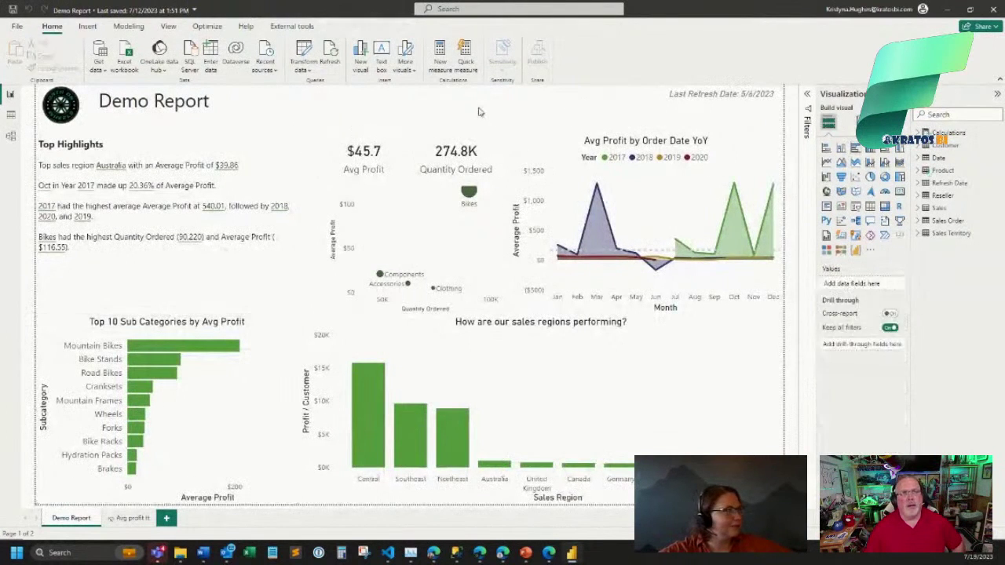
left_click(663, 360)
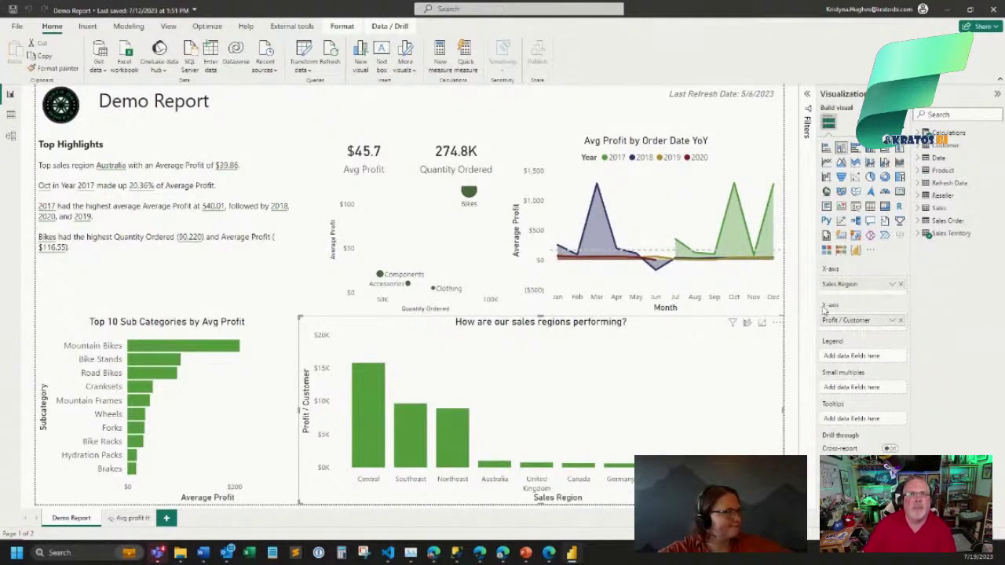
left_click(924, 235)
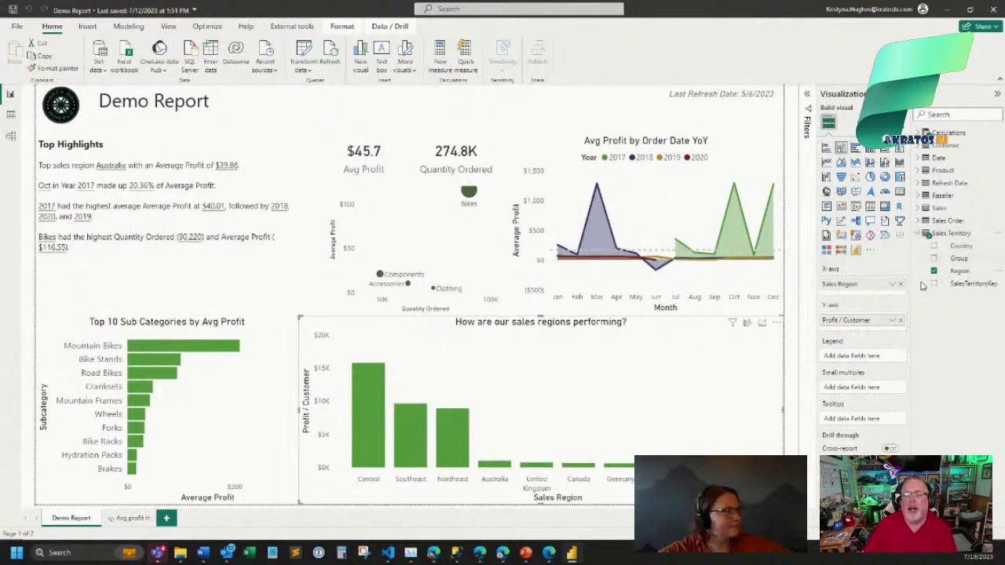
left_click_drag(948, 260, 865, 359)
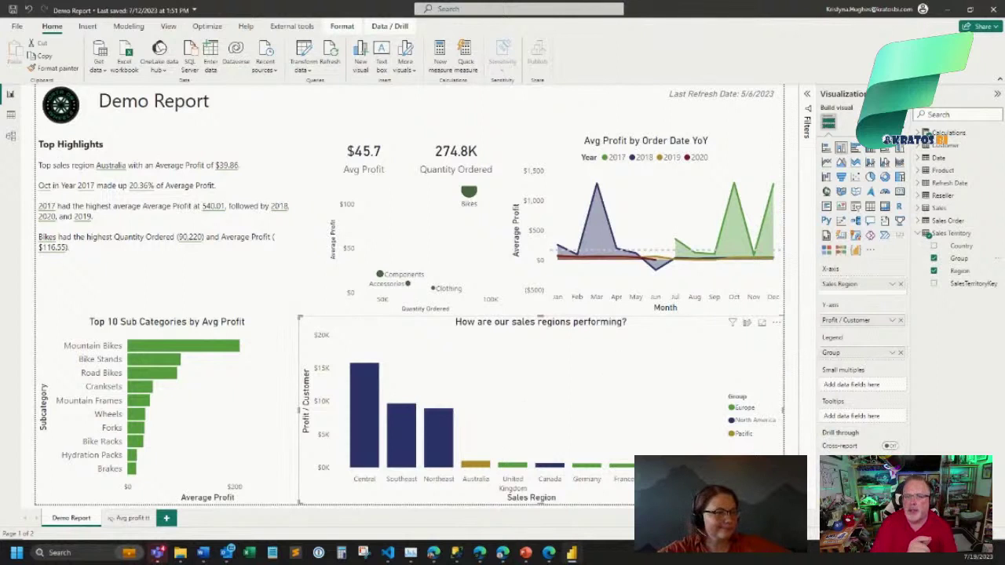
Switch to Visual Studio Code and examine the contents of the Demo Report.Dataset and Demo Report.Report folders.
mouse_move(397, 560)
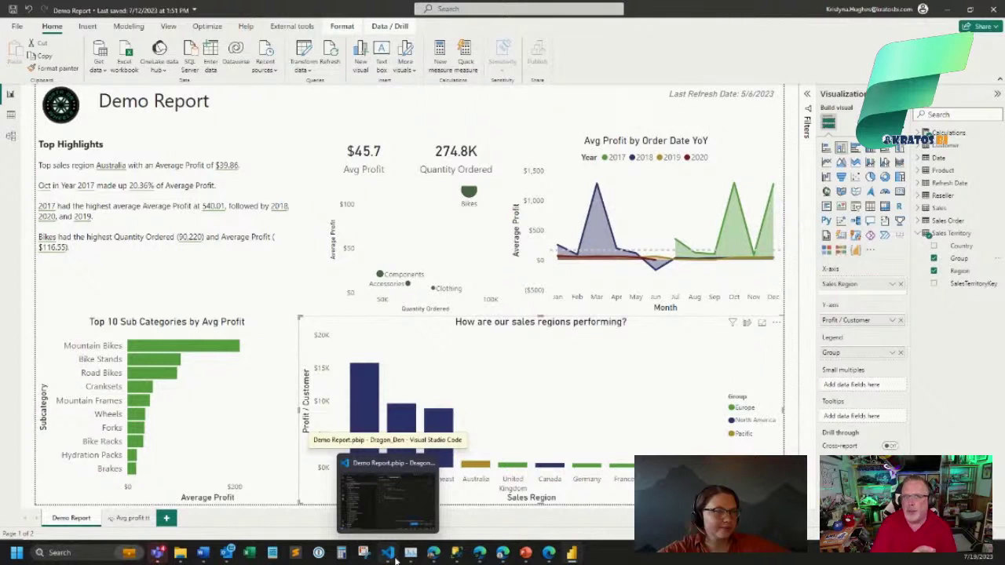
left_click(396, 559)
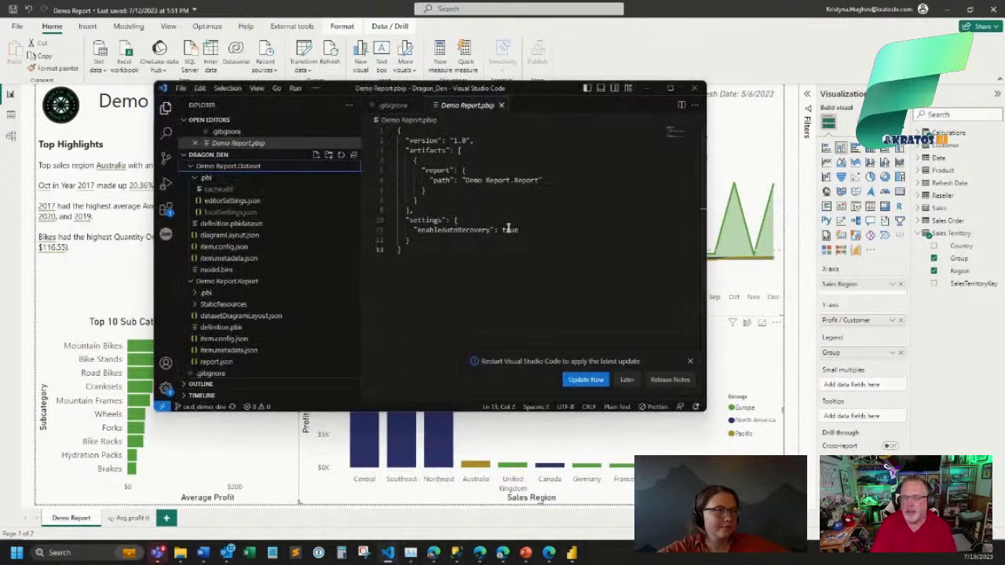
left_click(486, 257)
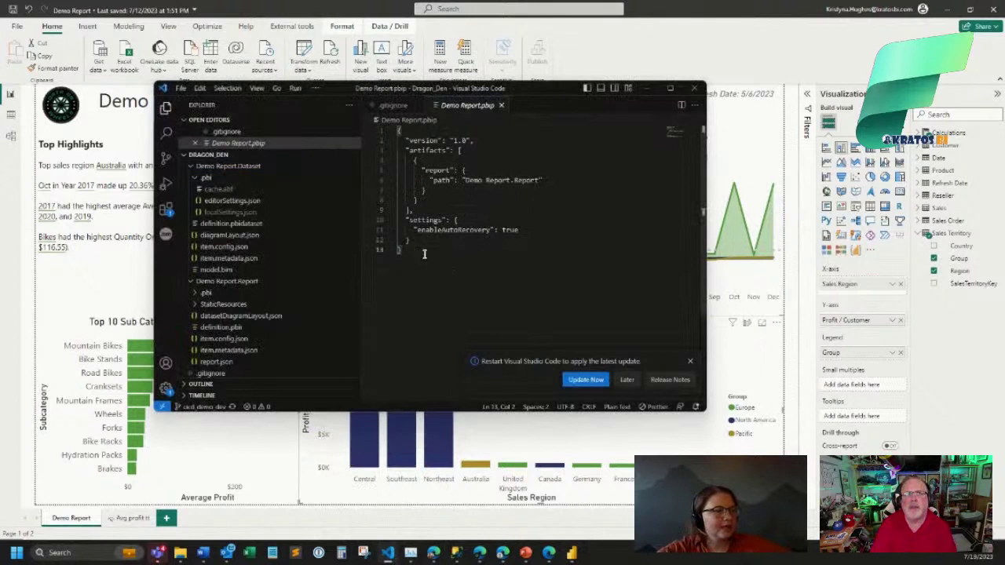
left_click(194, 166)
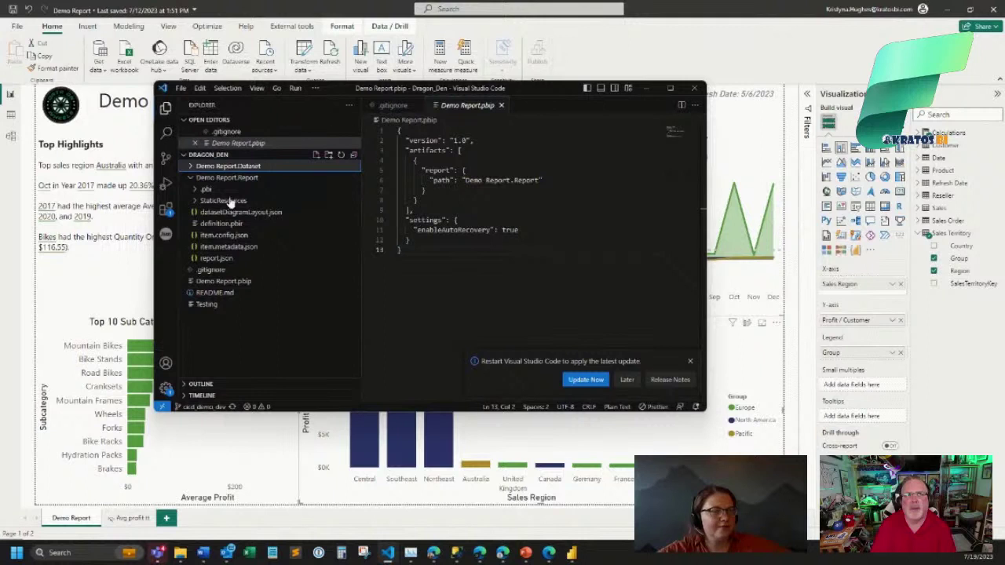
left_click(191, 179)
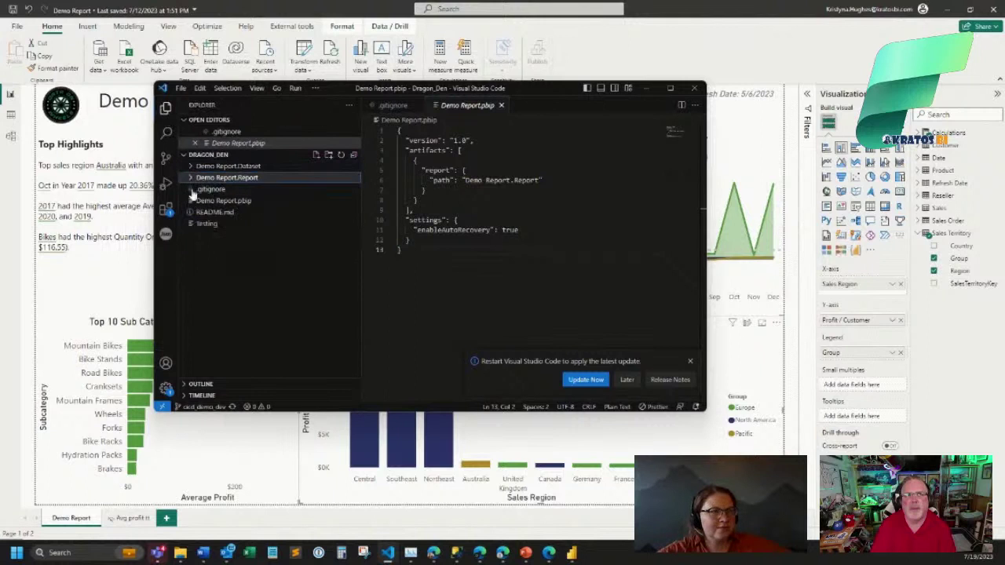
left_click(191, 179)
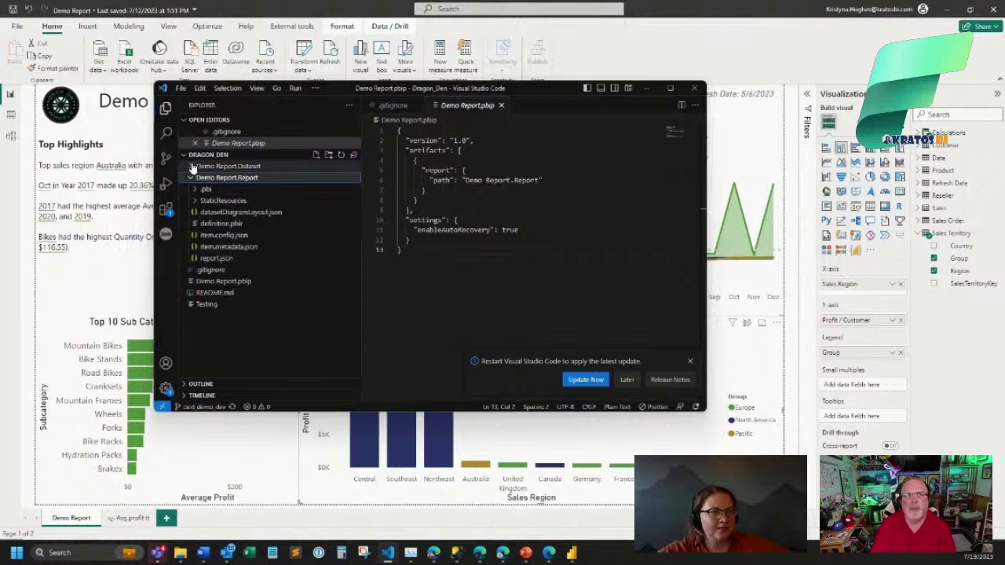
left_click(192, 166)
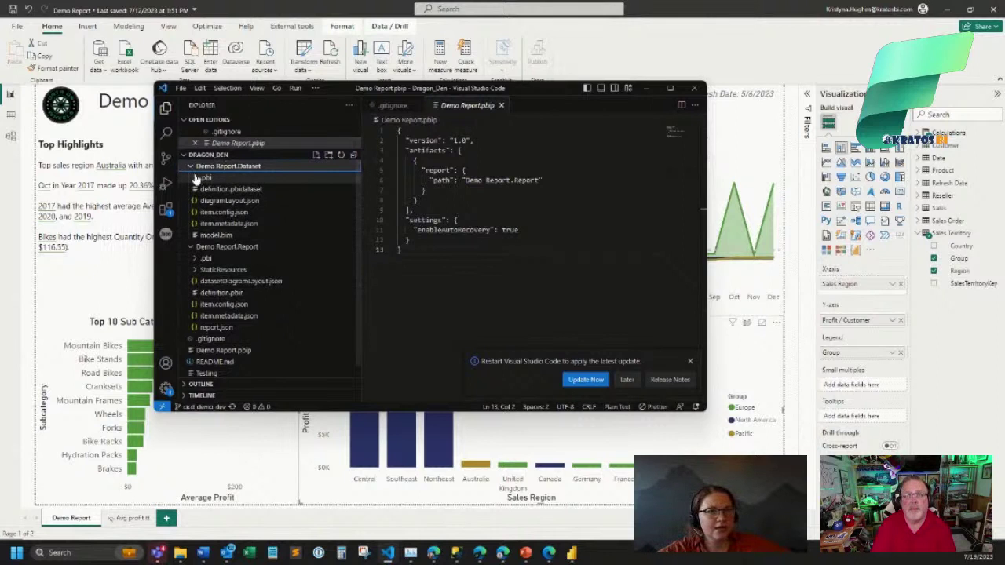
Open model.bim from Demo Report.Dataset in a maximized window, examine its date table expression, and return to the report.
left_click(202, 236)
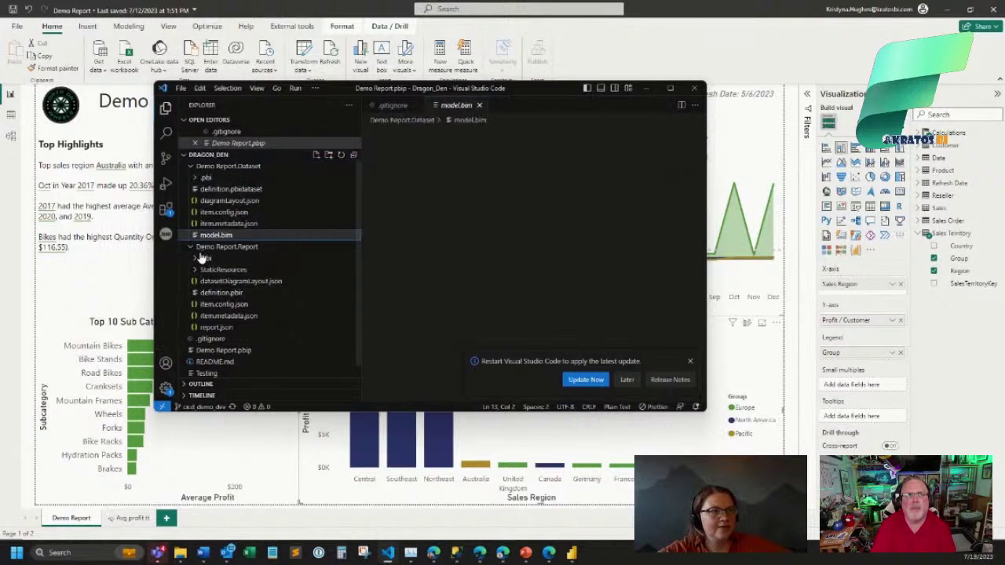
left_click(670, 88)
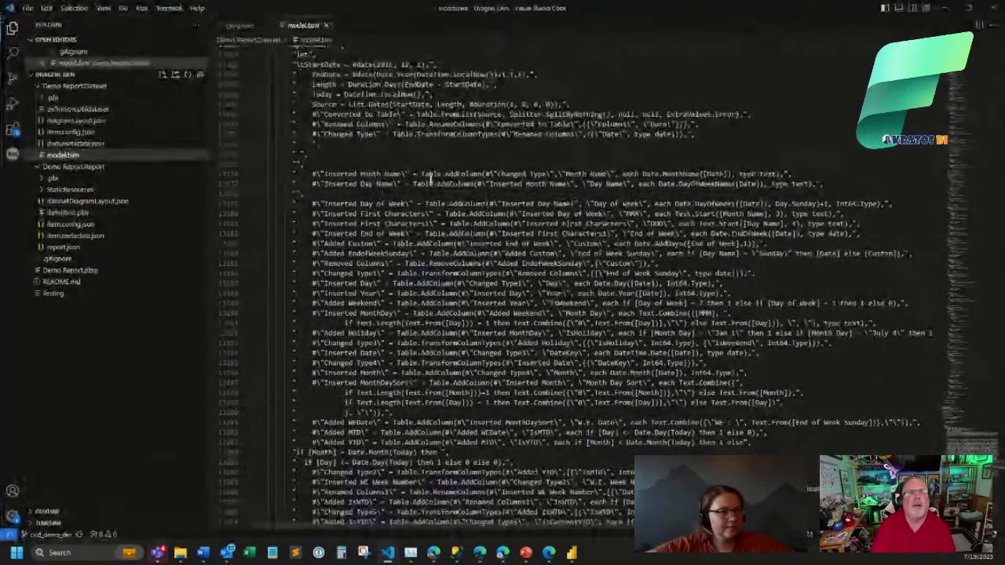
scroll(566, 212, "up", 1)
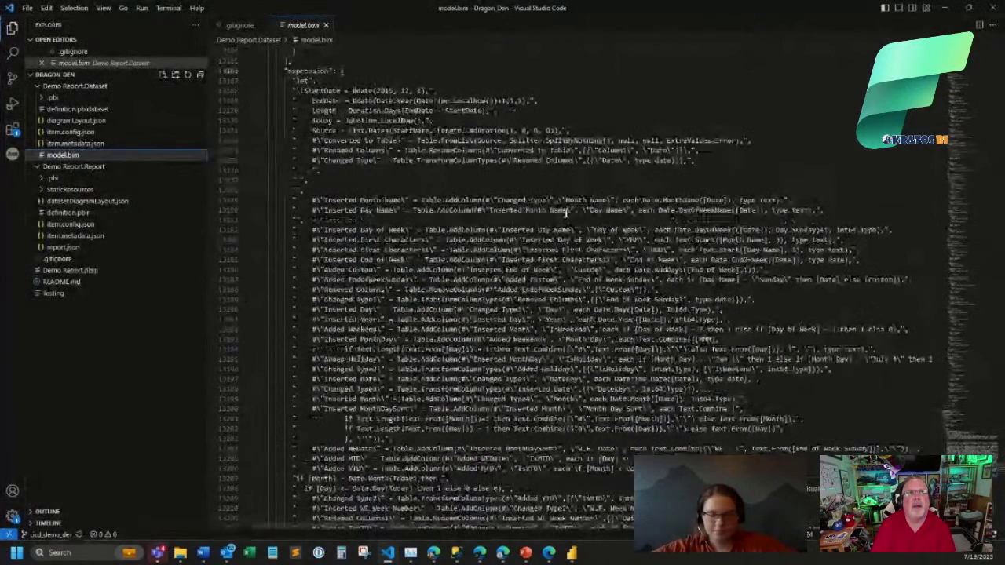
scroll(564, 212, "up", 2)
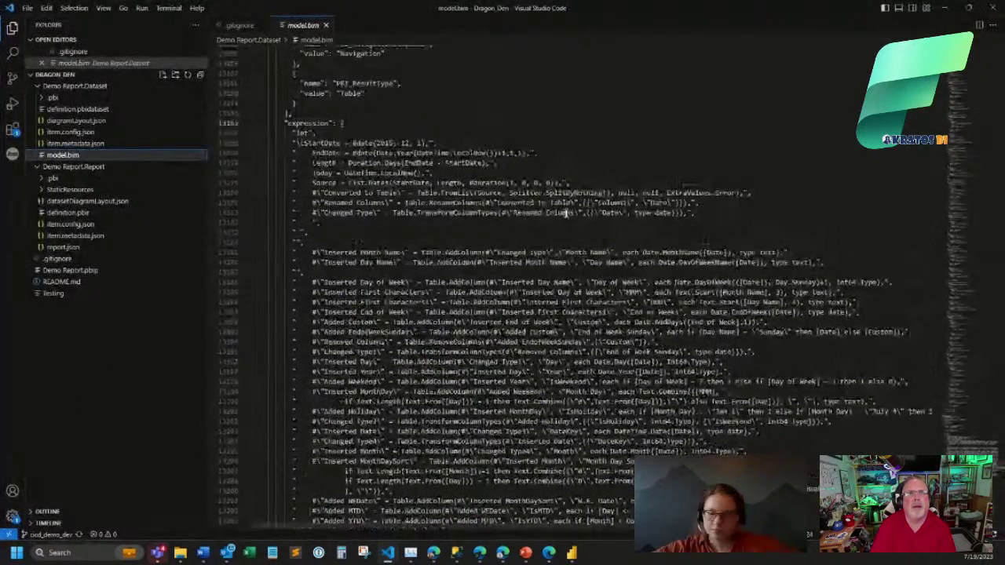
scroll(565, 213, "right", 2)
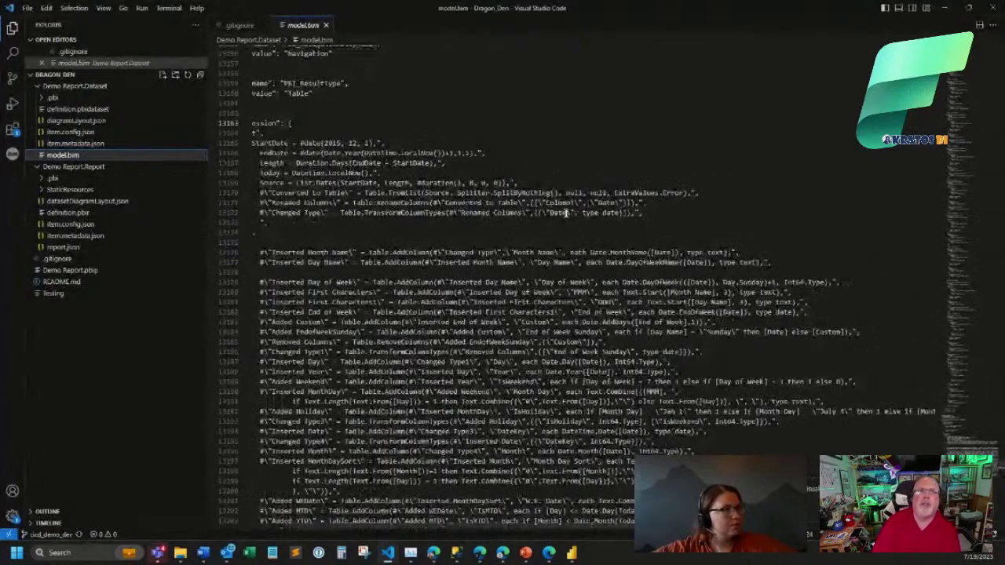
left_click(945, 8)
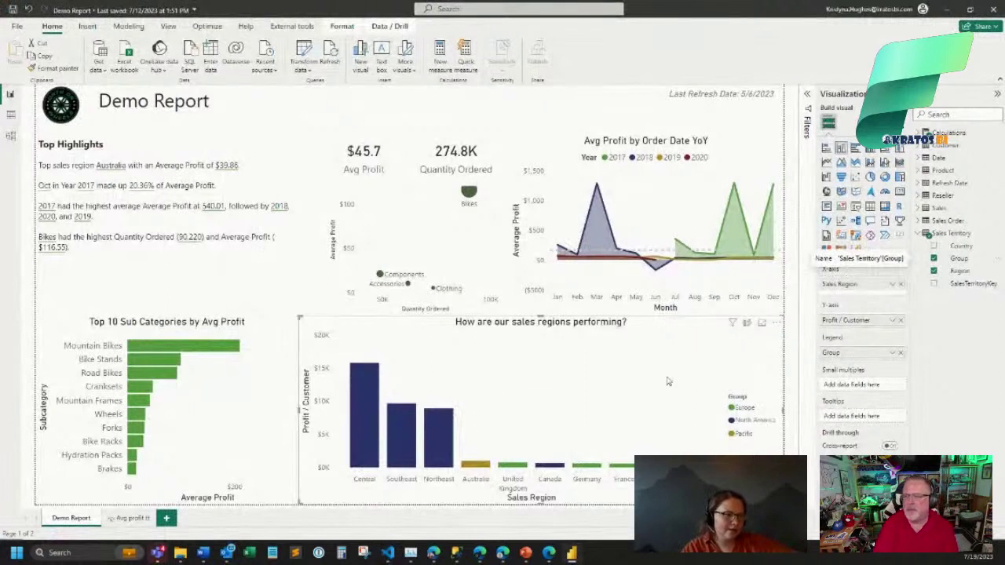
Restore the Visual Studio Code window to its smaller size and save Demo Report in Power BI Desktop.
left_click(388, 552)
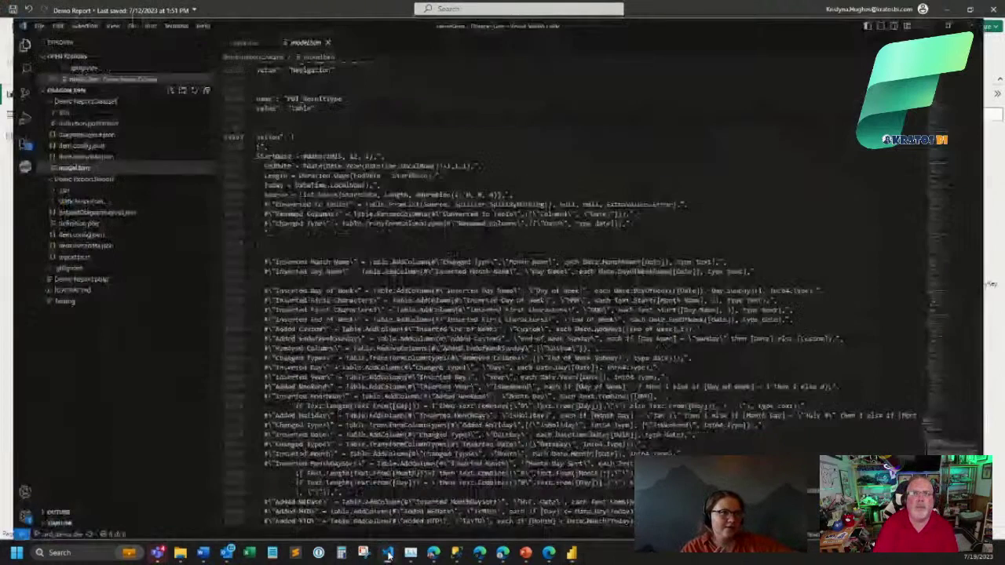
double_click(231, 6)
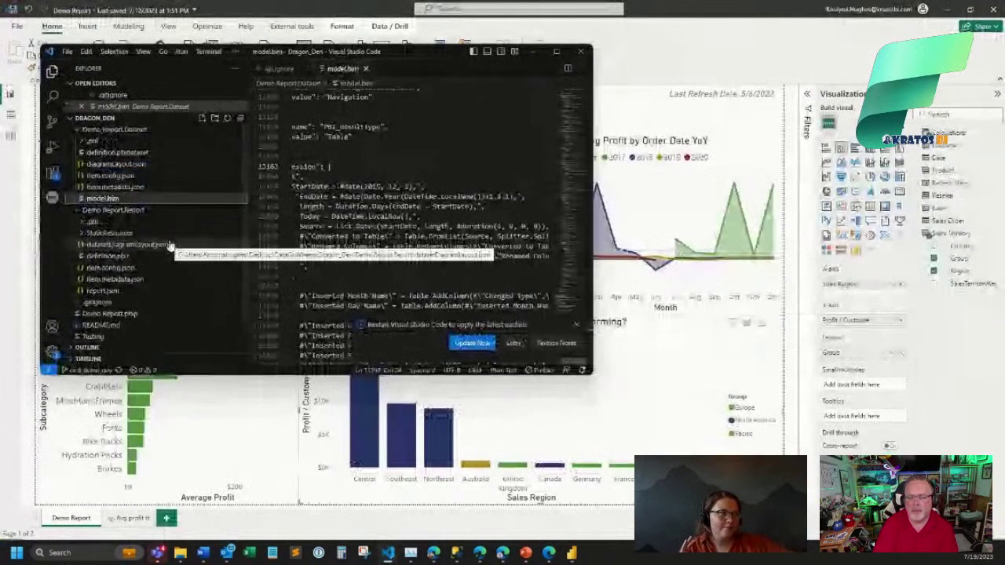
left_click(661, 45)
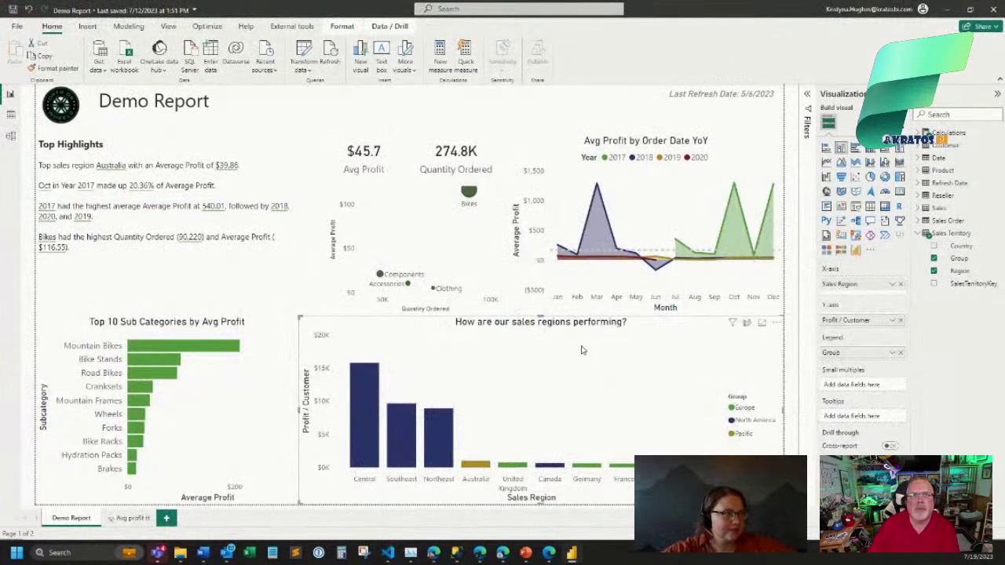
key("ctrl+s")
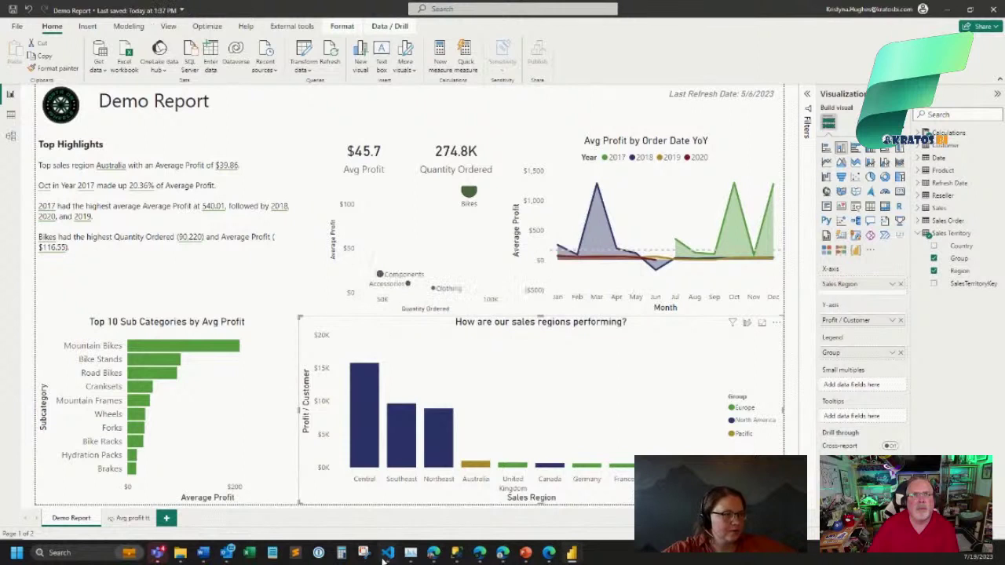
Check the Dragon_Den repository's pending changes in Visual Studio Code and open the working tree changes of report.json.
left_click(386, 554)
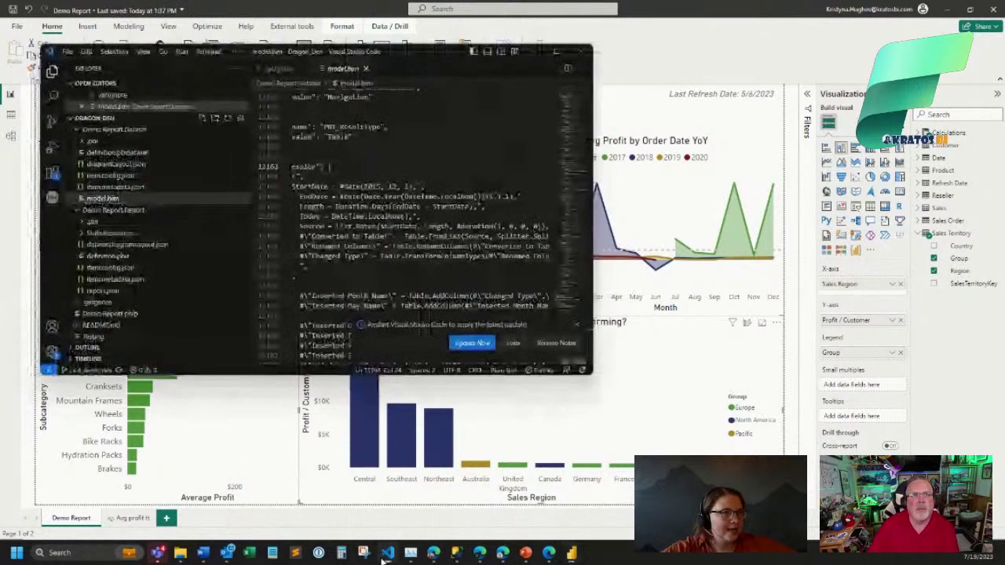
left_click(53, 124)
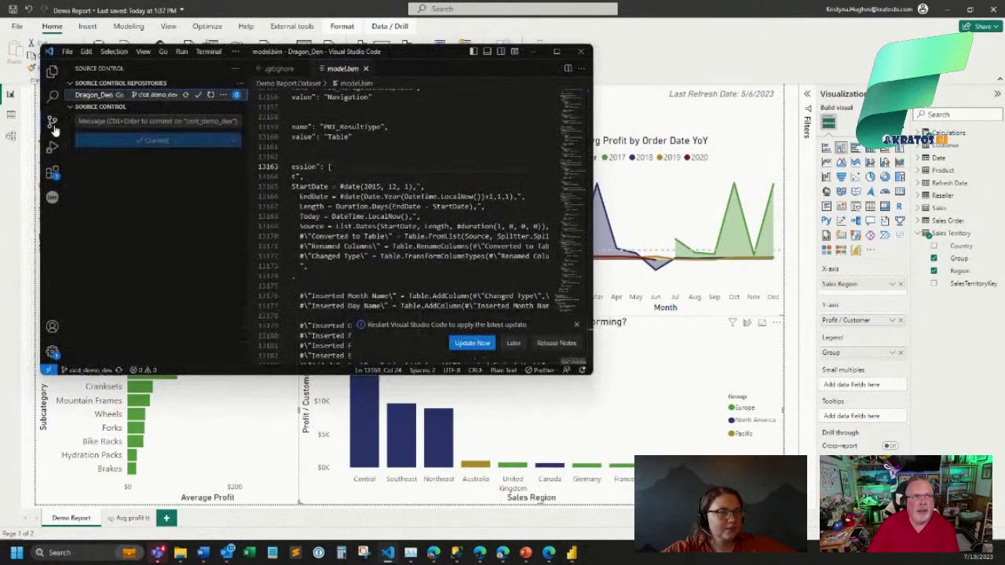
left_click(576, 324)
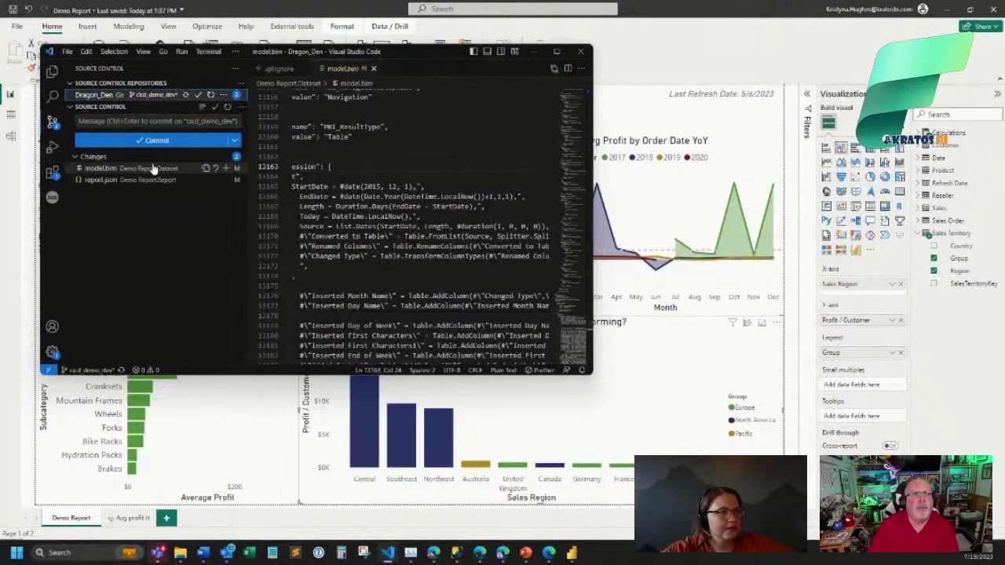
left_click(124, 180)
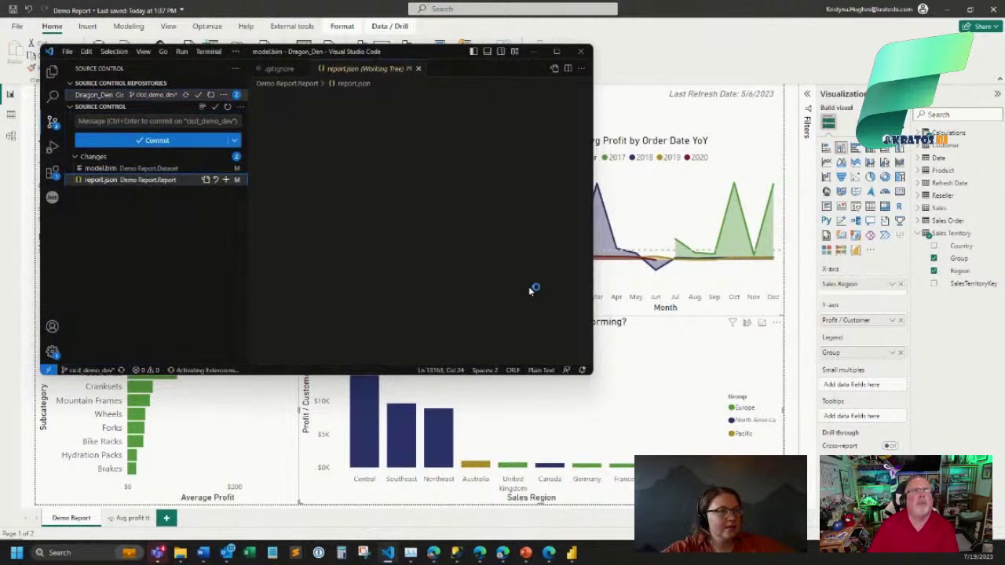
Widen the Visual Studio Code window, compare the two versions of report.json, and switch to the Dragon's Den deployment pipeline in the browser.
left_click_drag(593, 197, 925, 196)
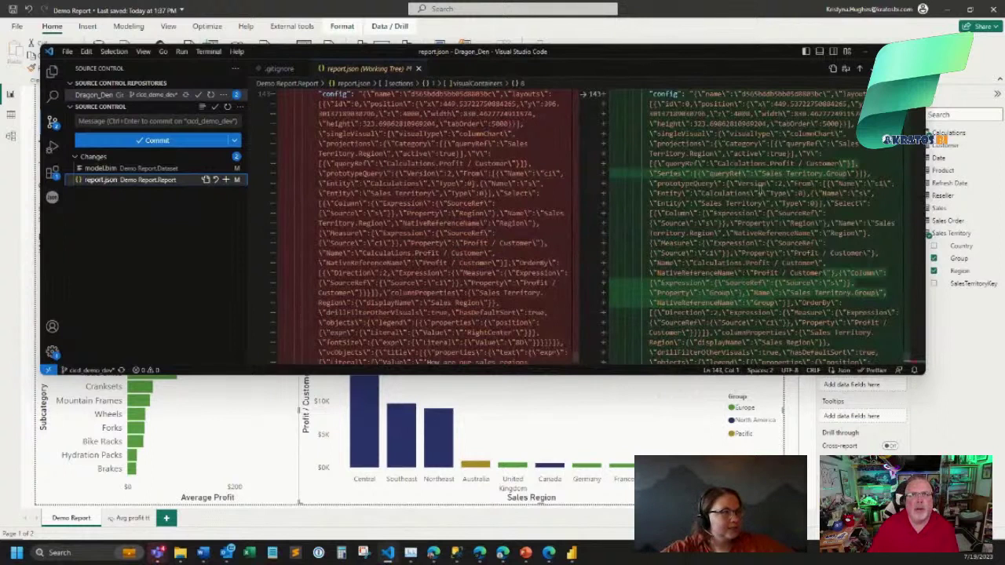
scroll(734, 222, "up", 1)
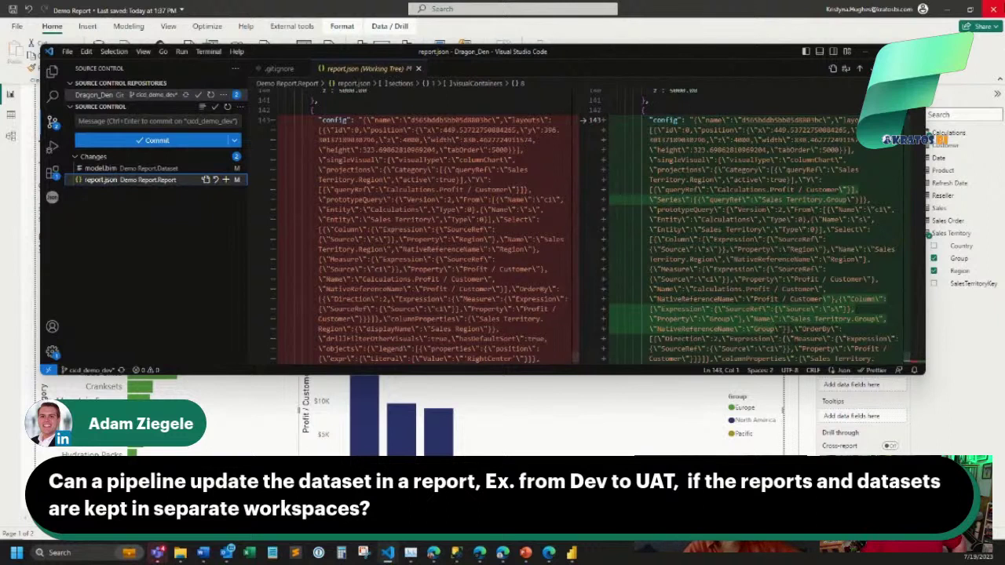
left_click(862, 61)
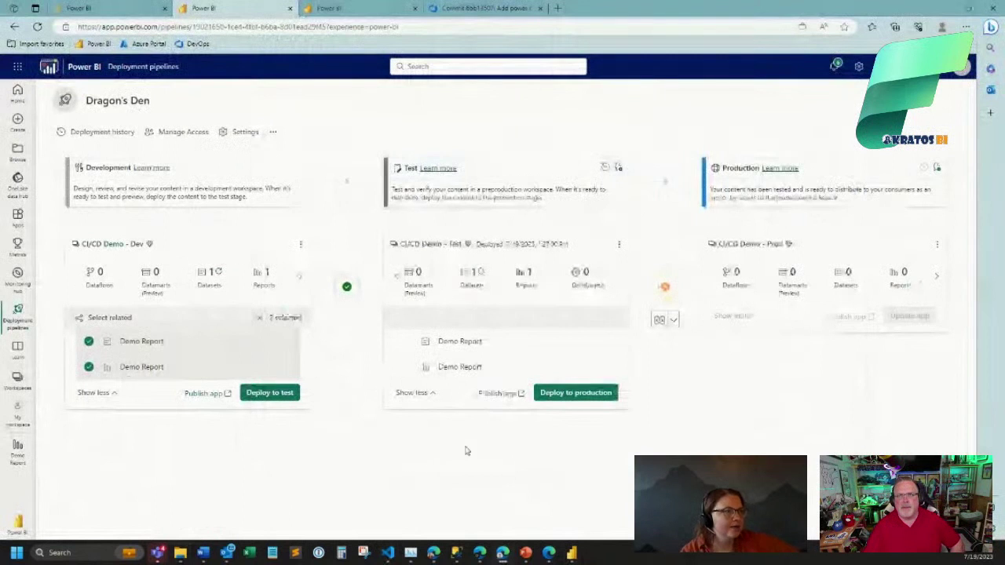
Open the Test stage's deployment rules and view the rules of the Demo Report dataset.
left_click(619, 169)
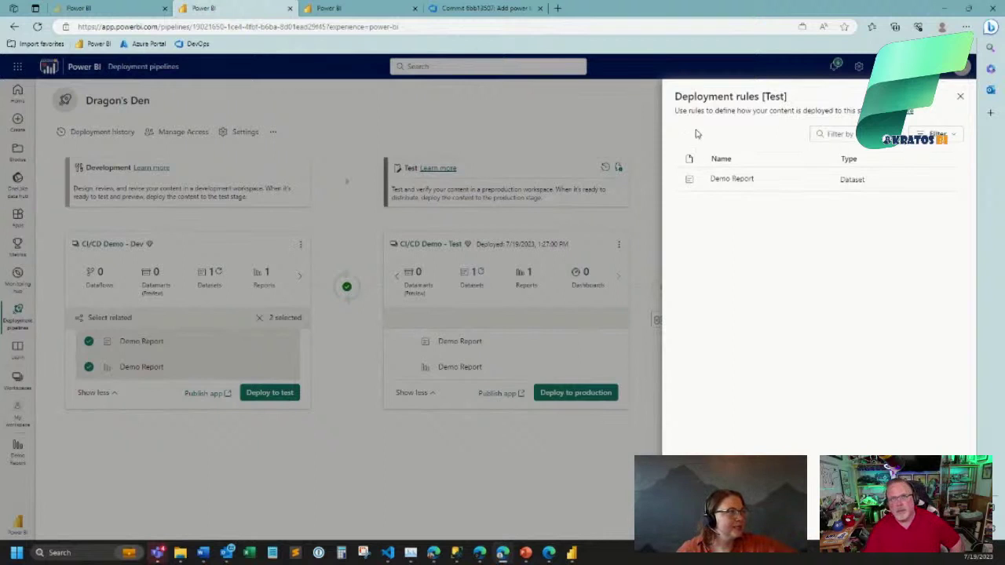
left_click_drag(675, 111, 857, 112)
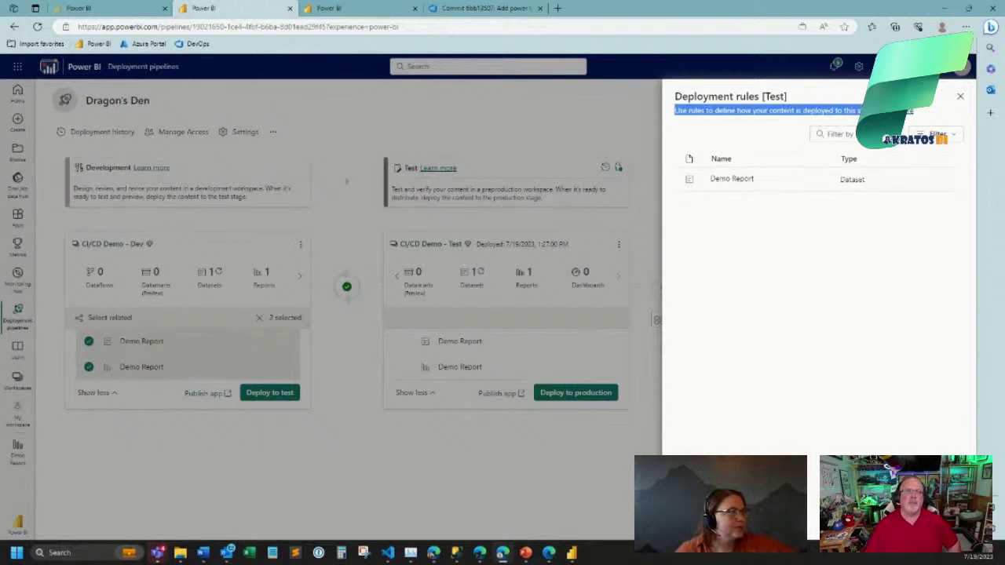
left_click(854, 279)
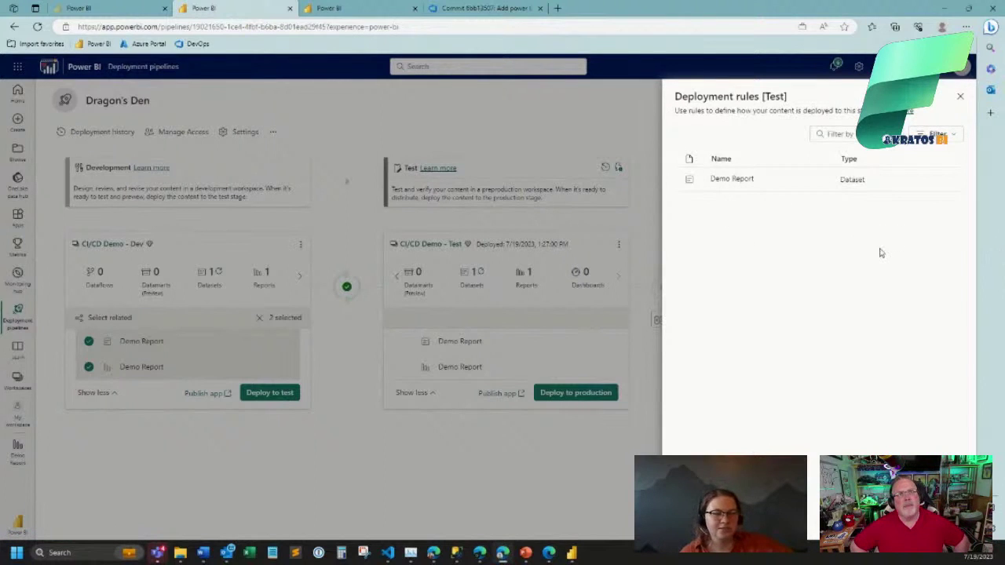
left_click(803, 186)
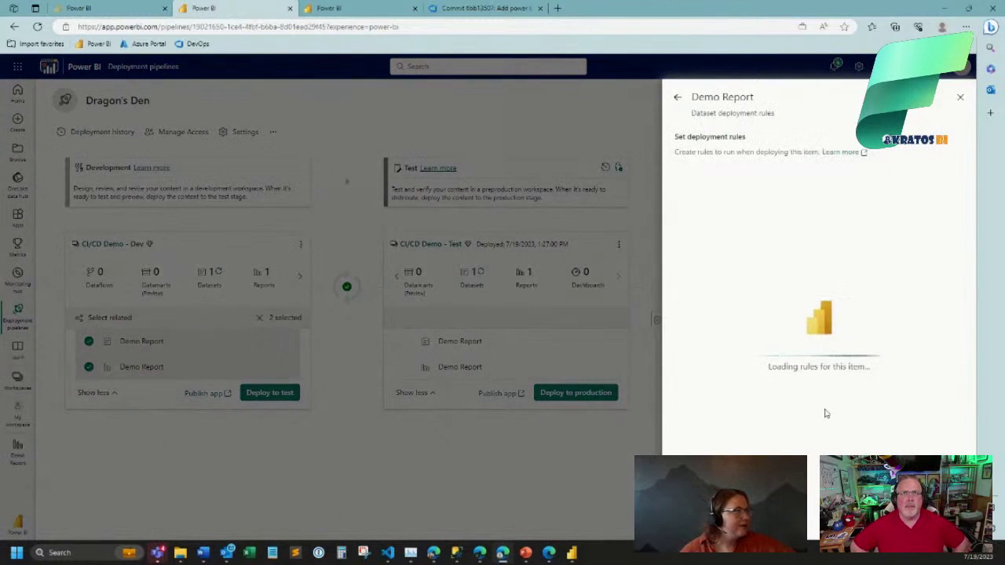
Start a data source rule replacing the dataonwheels SharePoint URL, check the available replacement sources, and close the deployment rules without saving.
left_click(769, 291)
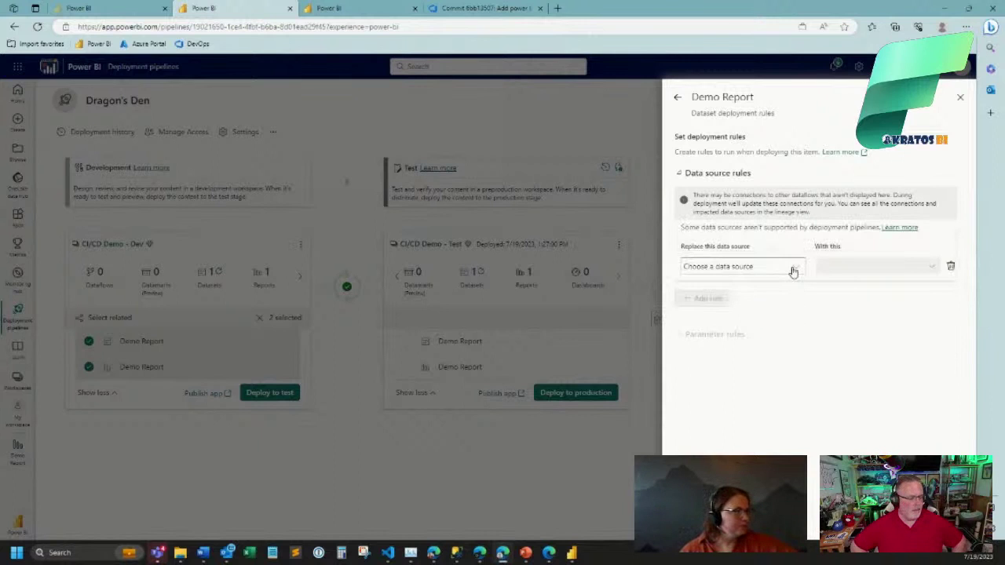
left_click(793, 269)
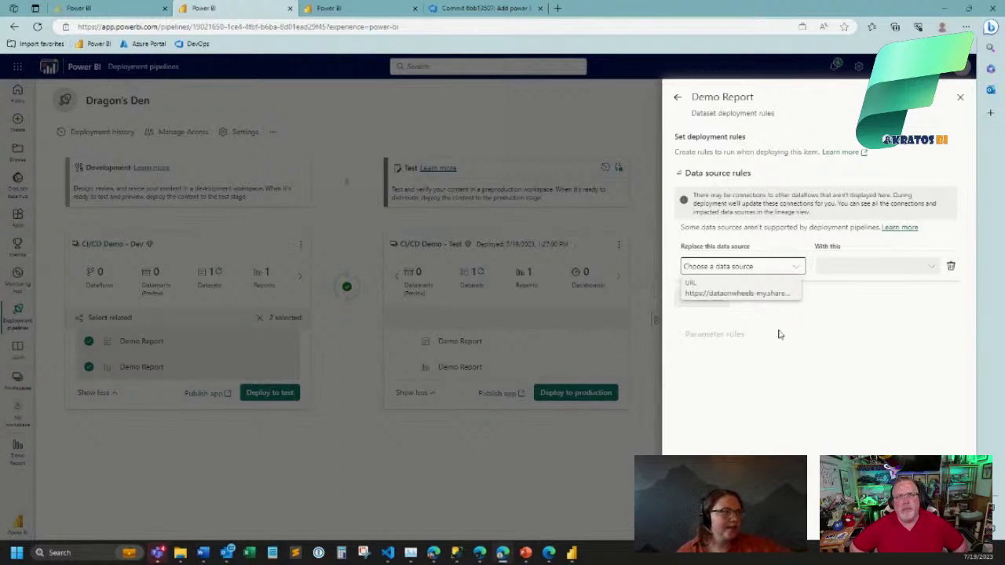
left_click(770, 295)
left_click(896, 273)
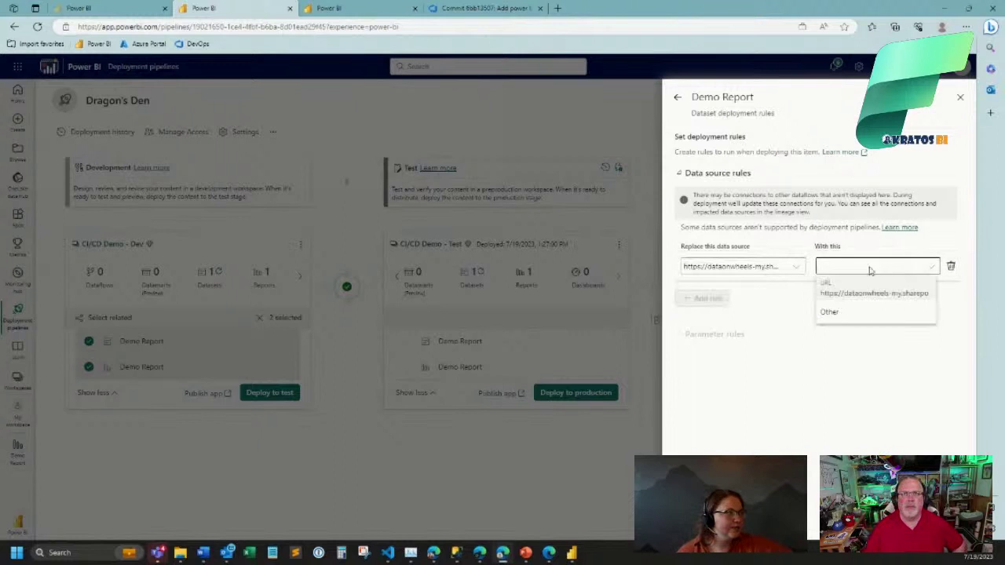
left_click(797, 267)
left_click(821, 340)
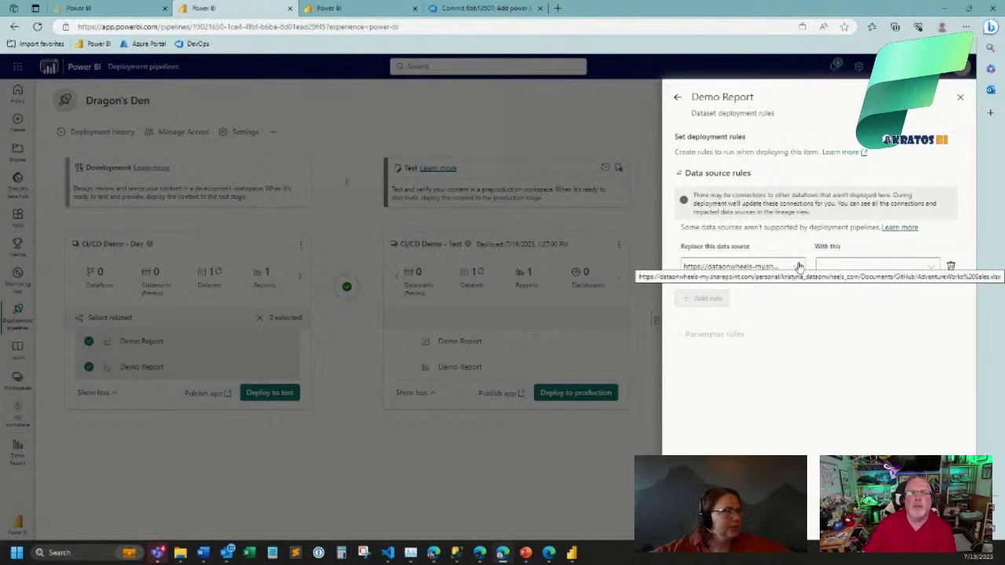
left_click(960, 97)
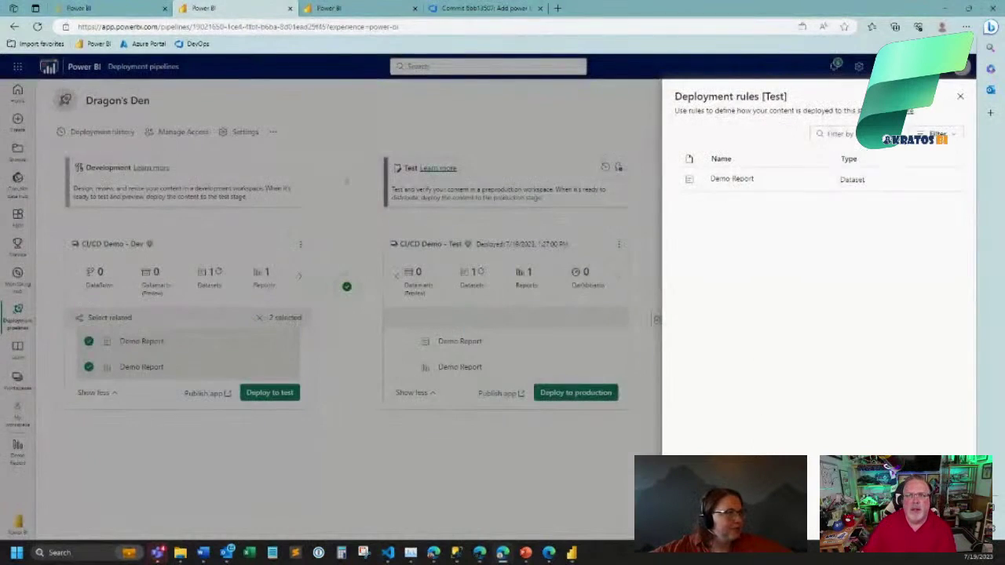
left_click(962, 98)
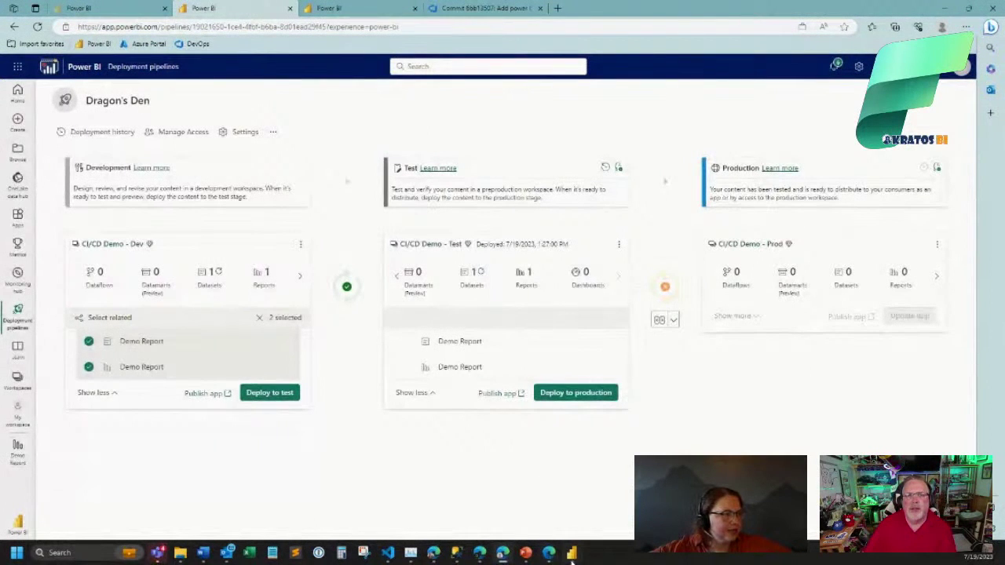
Switch to Demo Report in Power BI Desktop, view it briefly, and minimize it to return to the deployment pipeline.
mouse_move(572, 558)
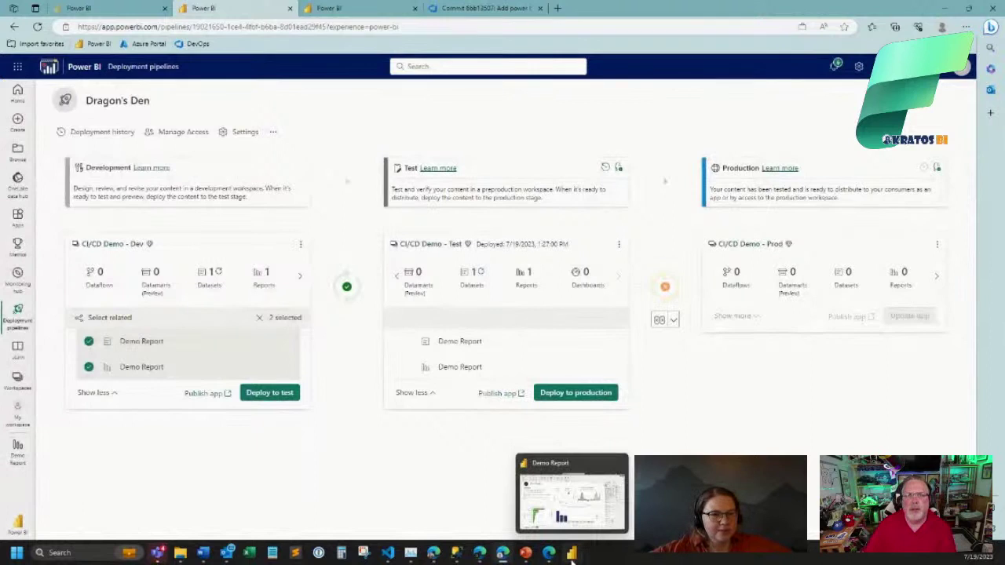
left_click(572, 554)
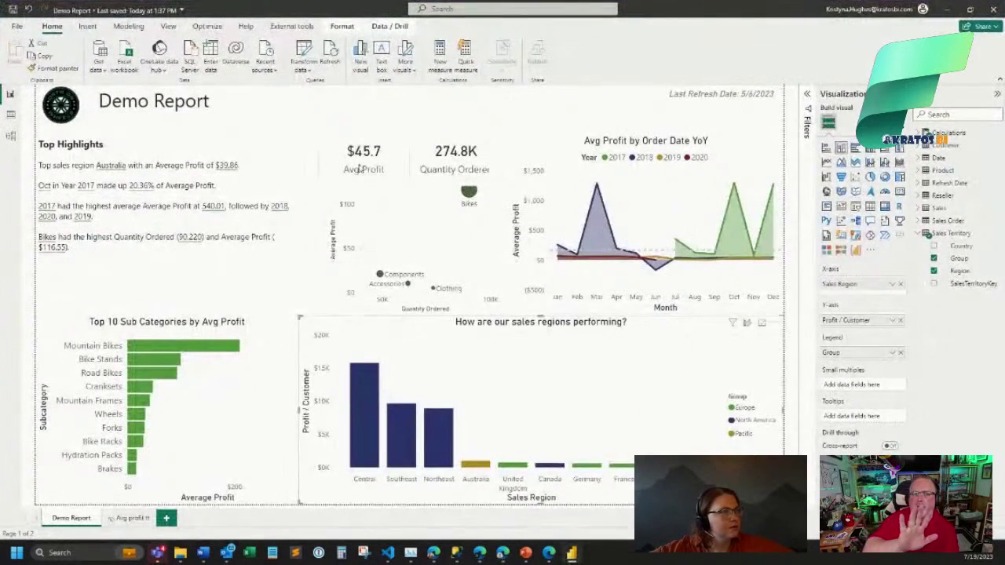
left_click(947, 10)
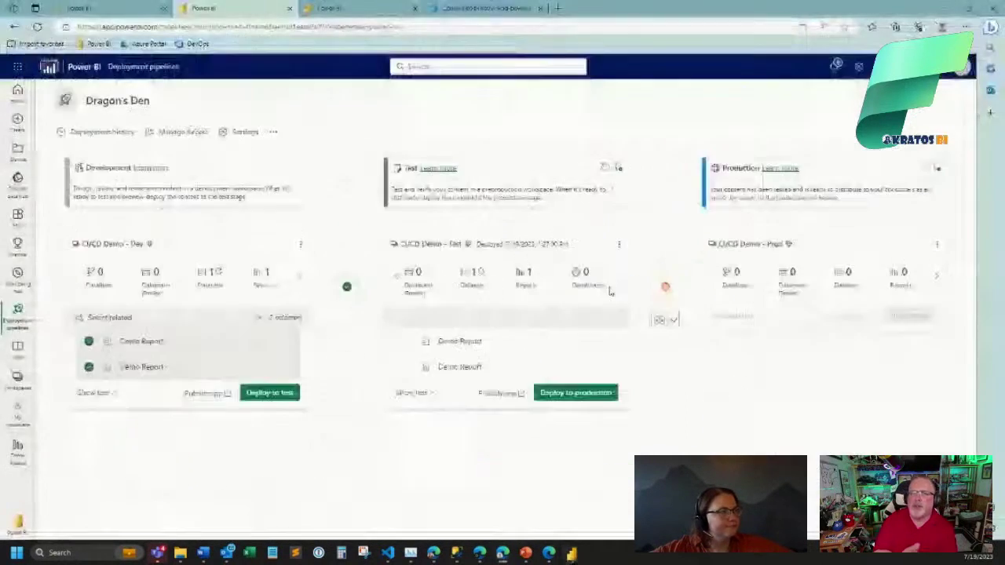